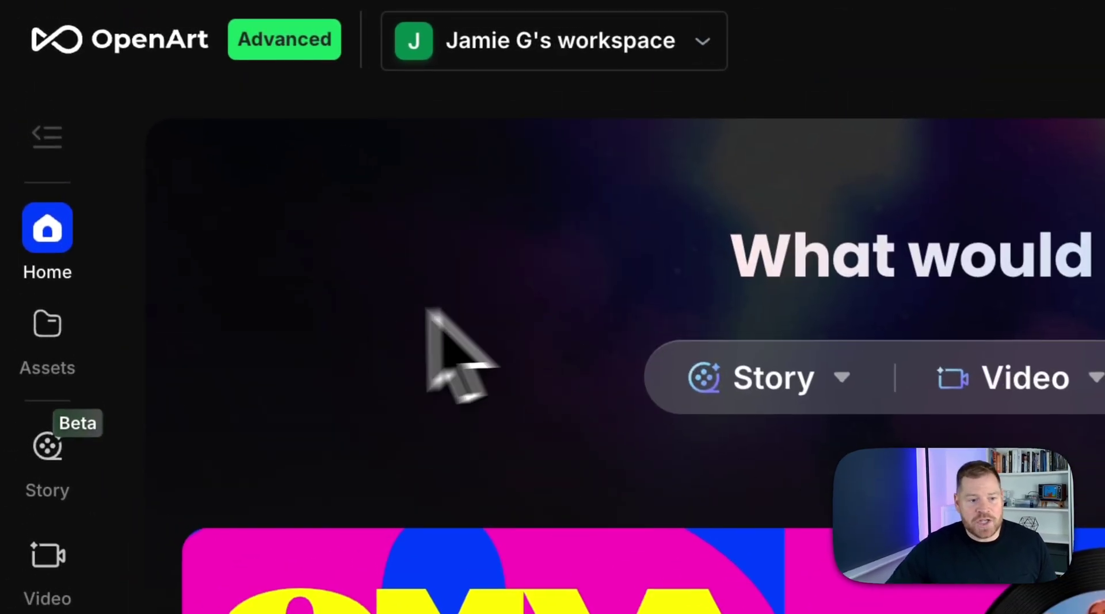
Step: Scroll through the past generations on the Create Image page and back to the top
scroll(417, 403, "down", 2)
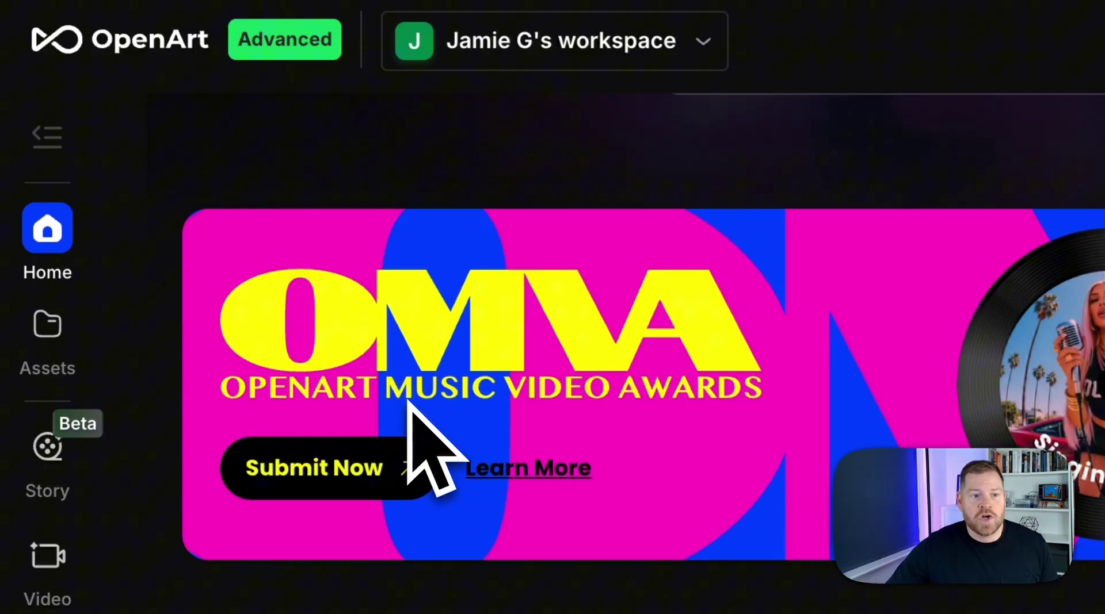
scroll(529, 547, "up", 2)
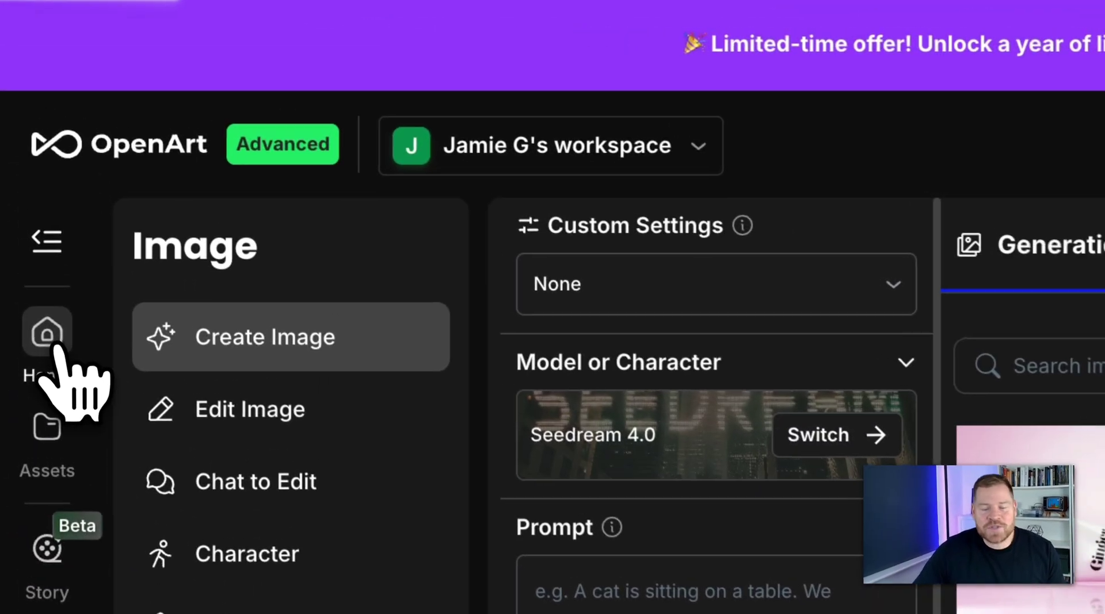
Step: Go back to the Home page from the left sidebar
left_click(55, 345)
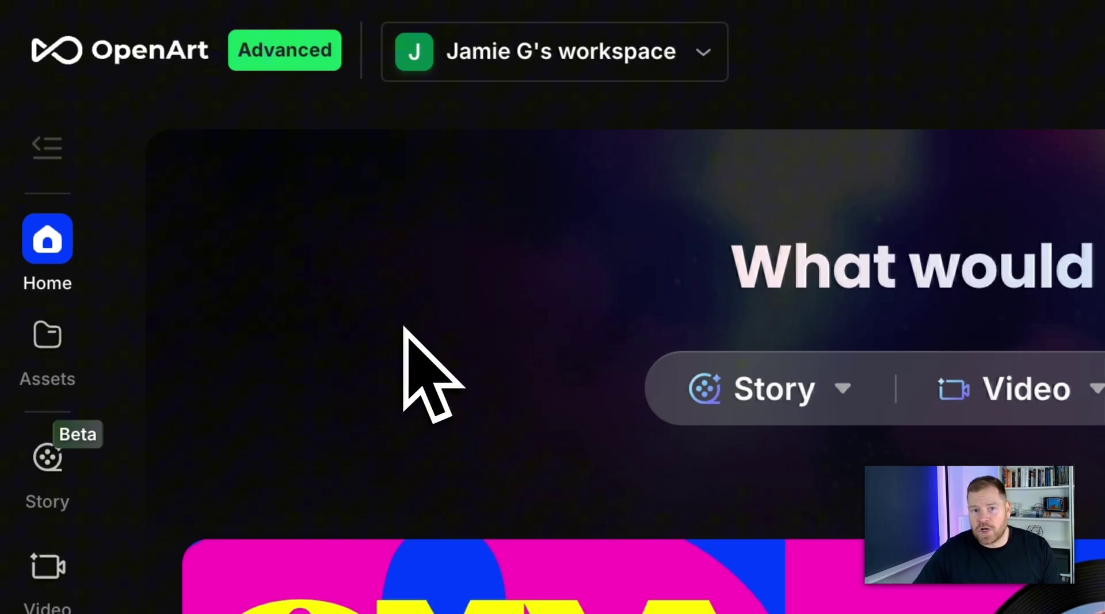
Step: Switch from the home page to the Create Image workspace with Seedream 4.0 selected
scroll(409, 337, "down", 5)
scroll(405, 334, "up", 5)
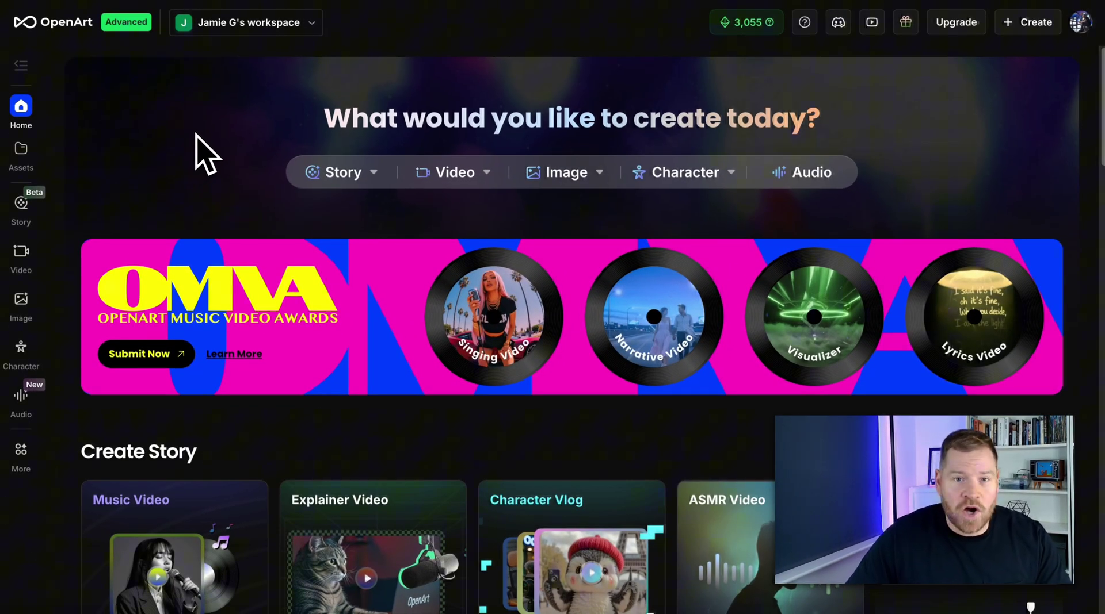
mouse_move(681, 173)
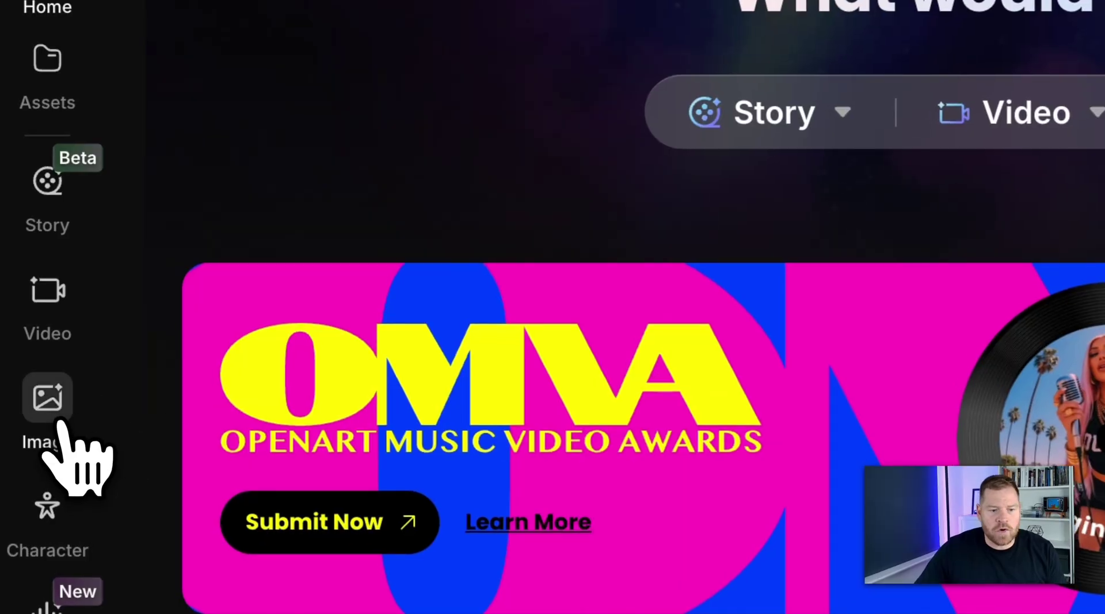
left_click(60, 426)
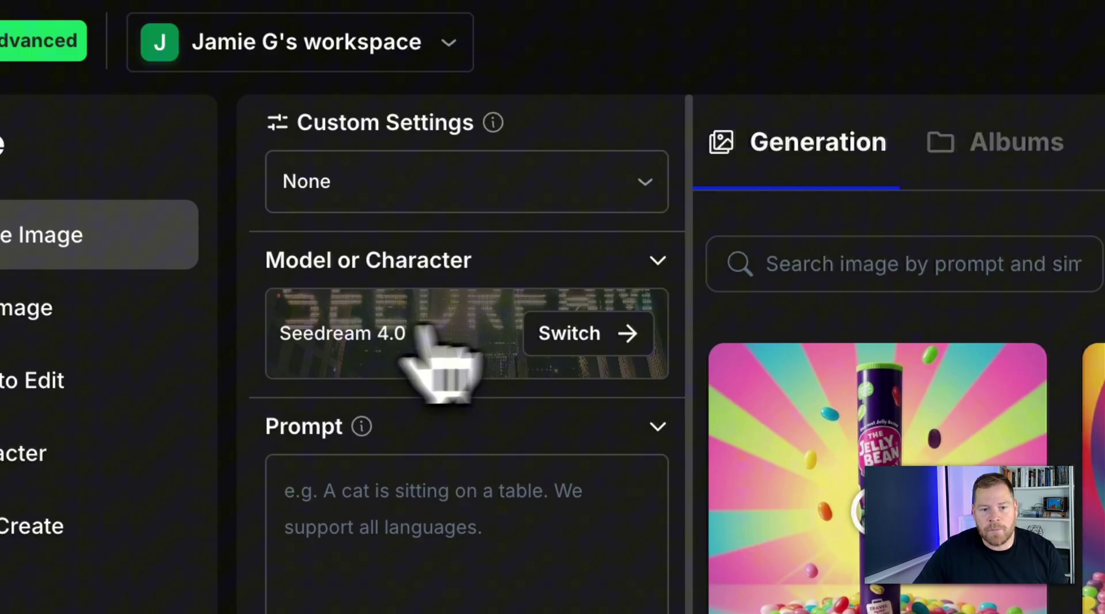
left_click(576, 333)
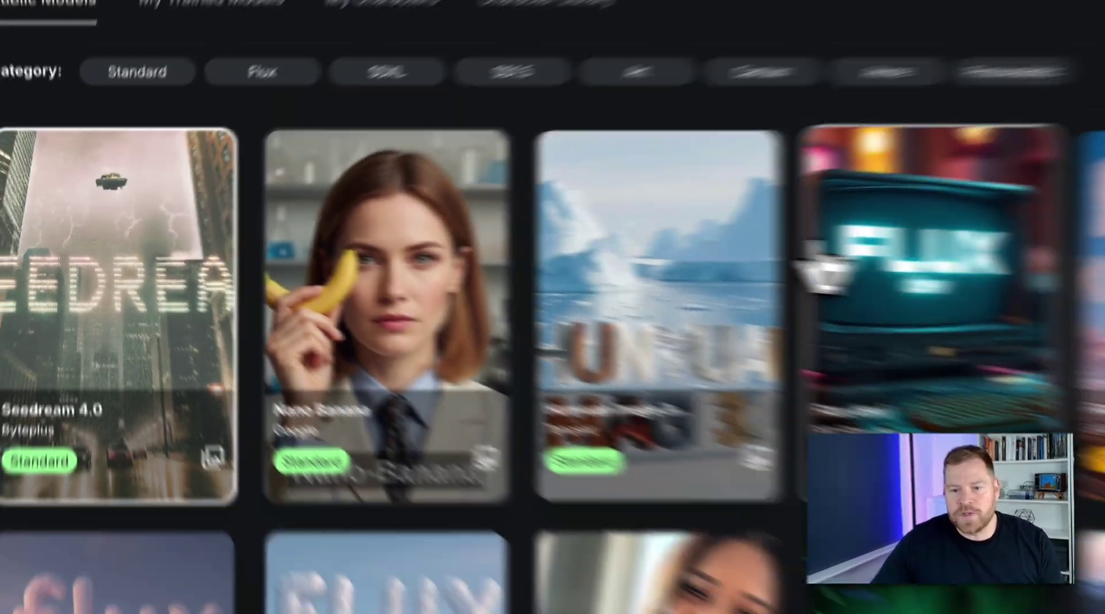
scroll(486, 444, "down", 10)
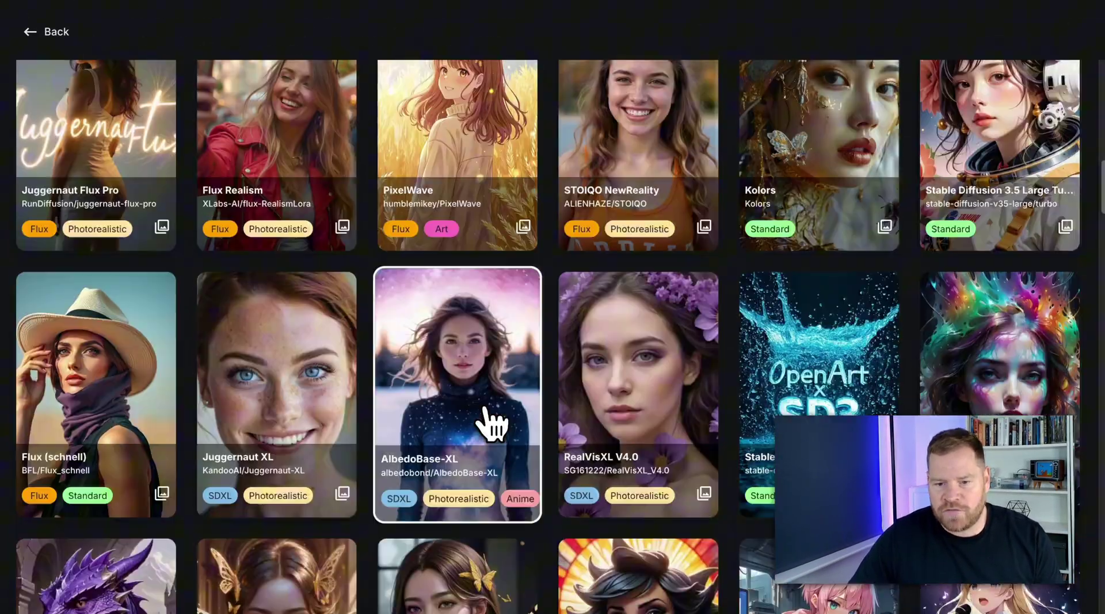
scroll(492, 423, "down", 5)
scroll(493, 418, "up", 15)
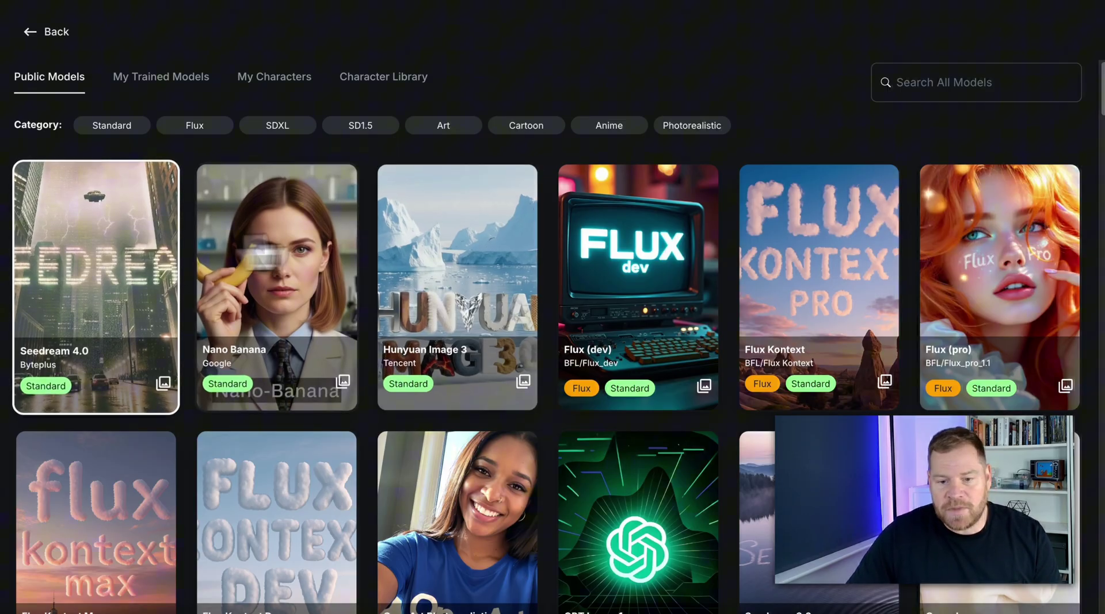
scroll(460, 478, "down", 1)
scroll(460, 476, "down", 20)
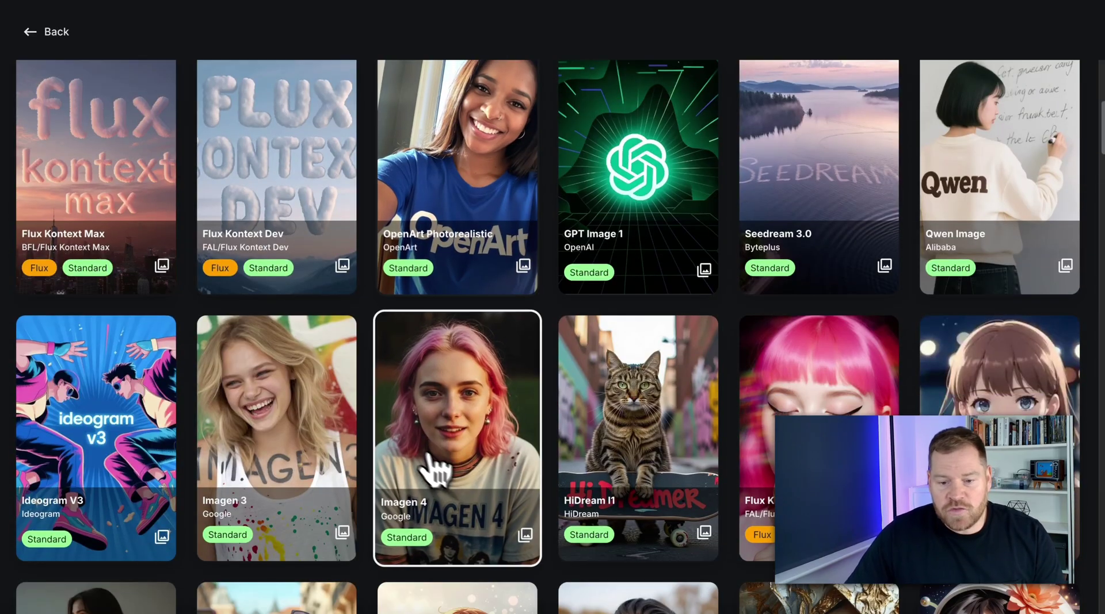
scroll(402, 423, "up", 20)
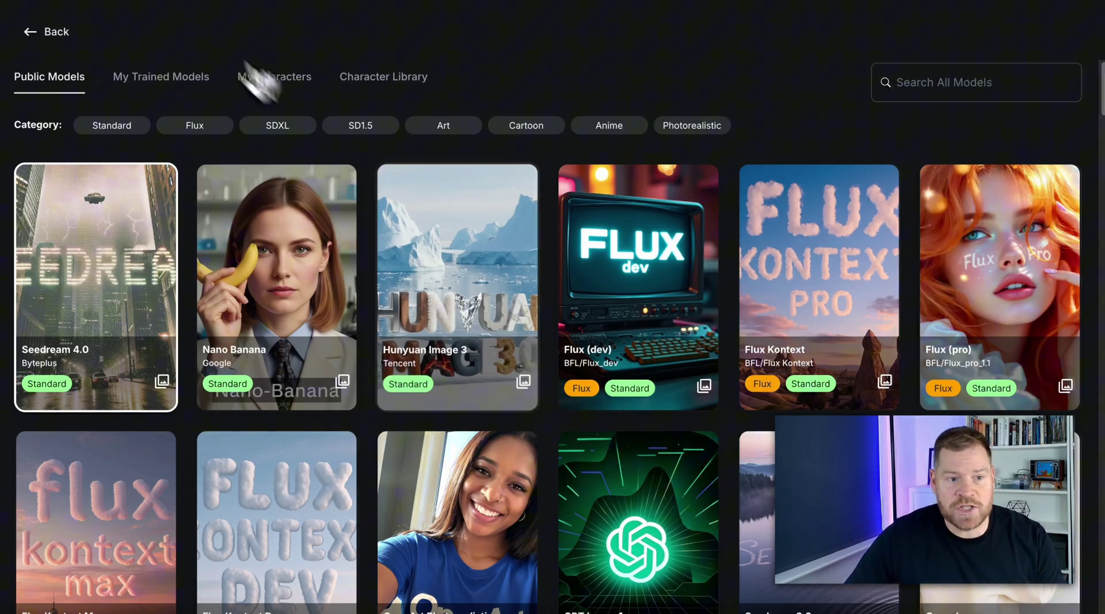
left_click(51, 33)
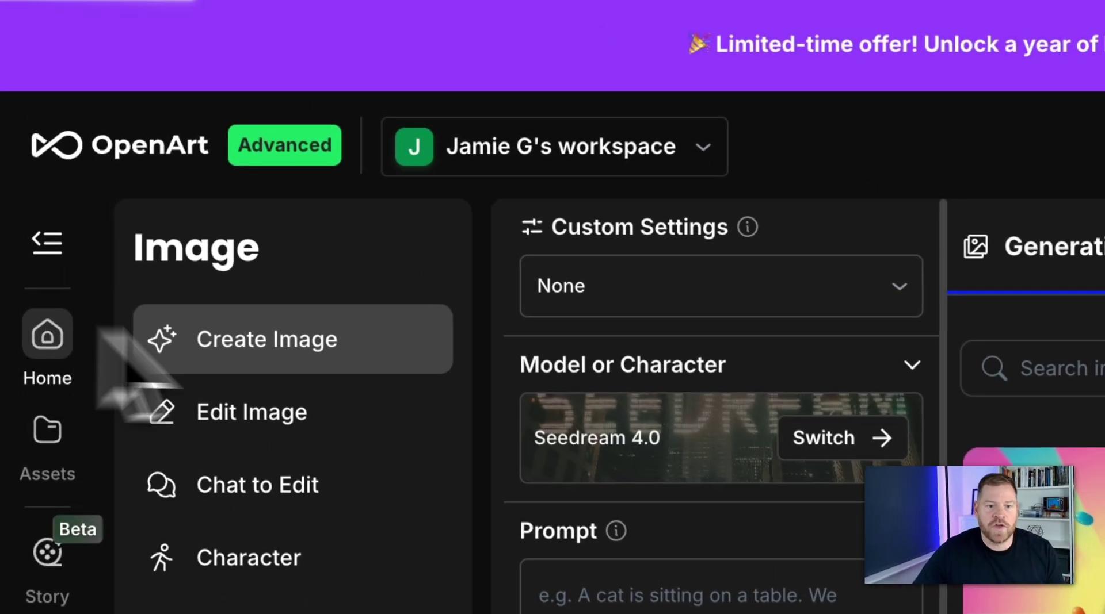
Step: Return to the Home page with its Story, Video, Image, Character and Audio options
left_click(48, 335)
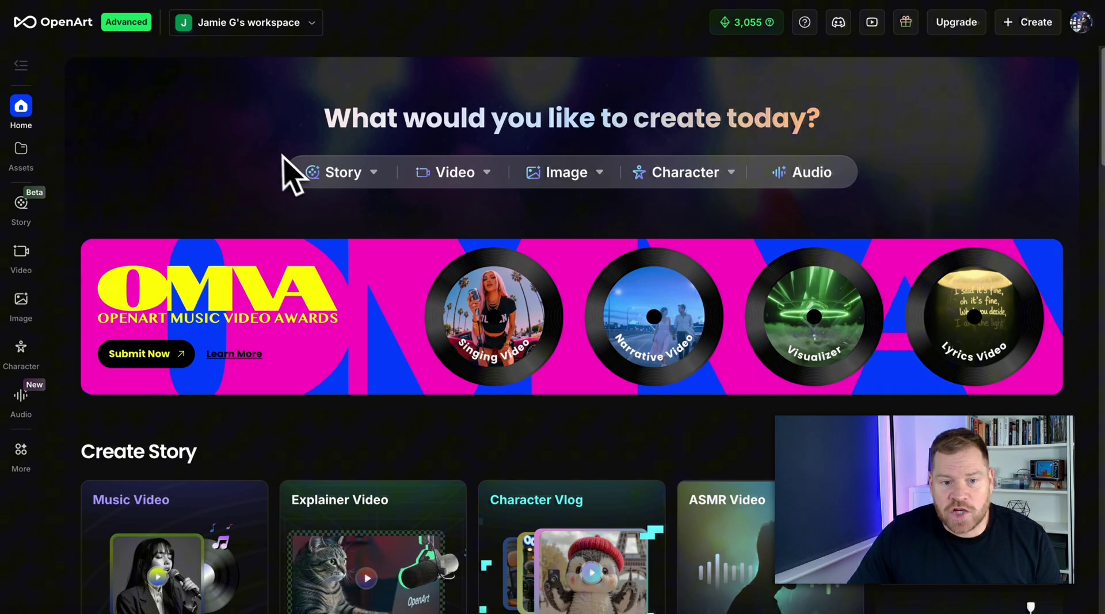
Step: Preview the Story, Video and Image menus on the home page
mouse_move(669, 176)
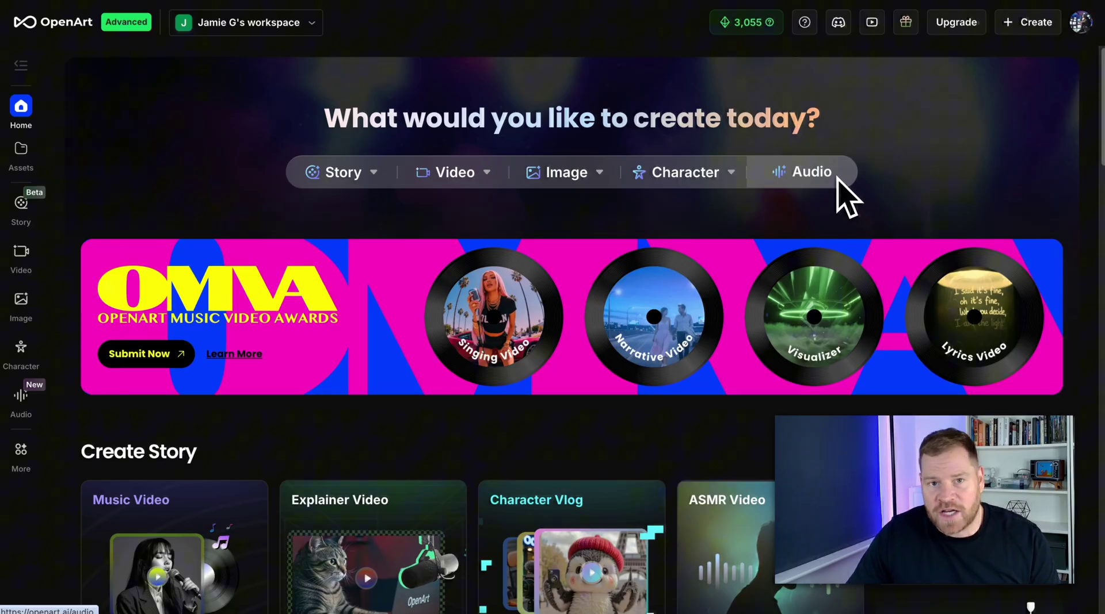
mouse_move(559, 179)
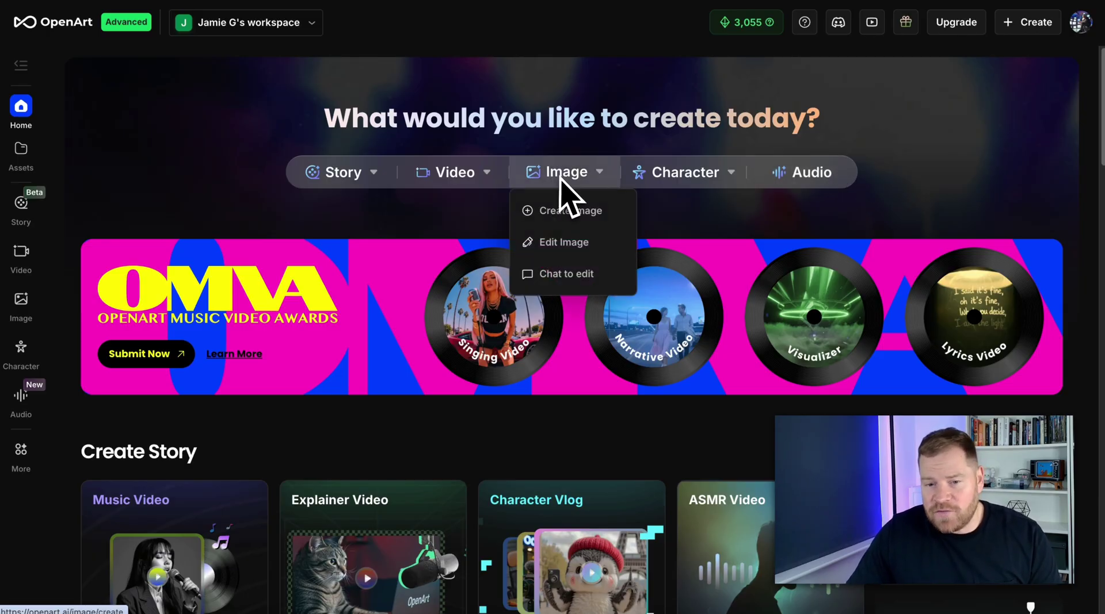
mouse_move(474, 186)
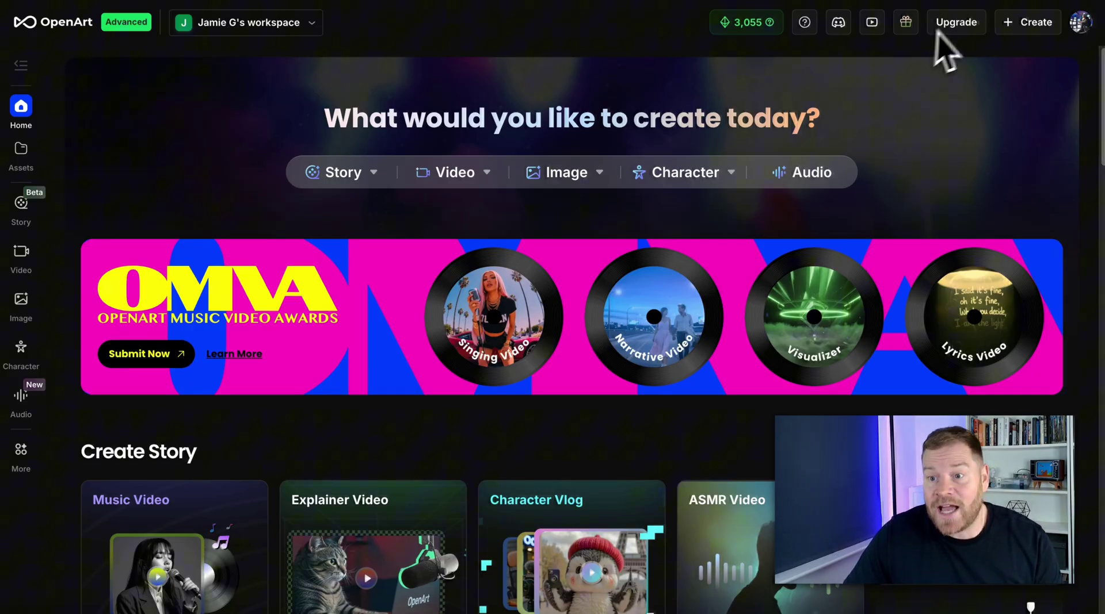
Step: Open the subscription plans and highlight the Advanced plan's monthly credit amount
left_click(953, 26)
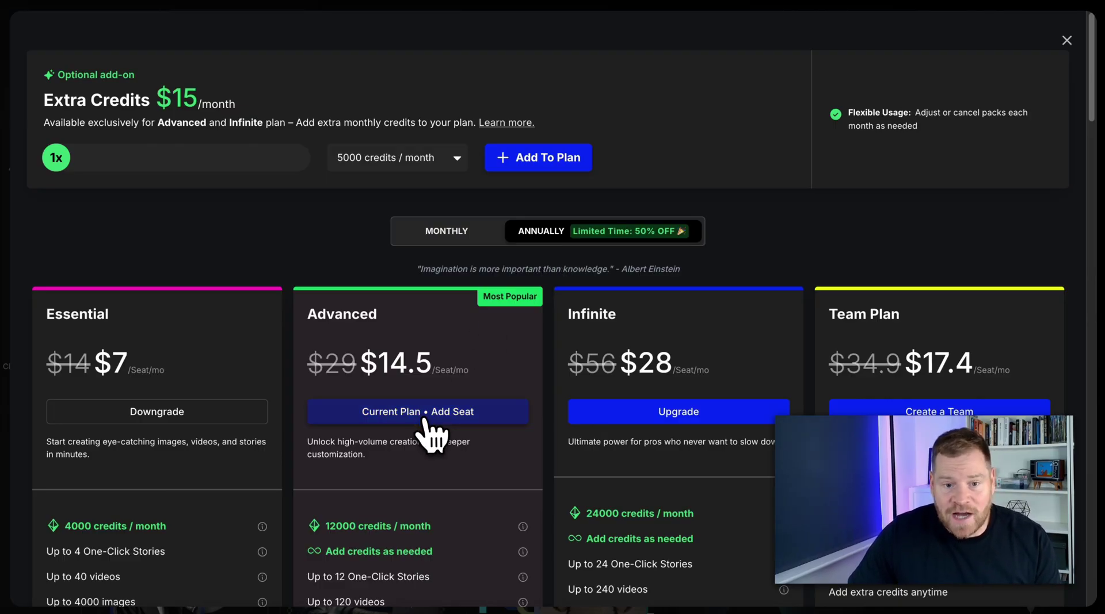
scroll(433, 414, "down", 4)
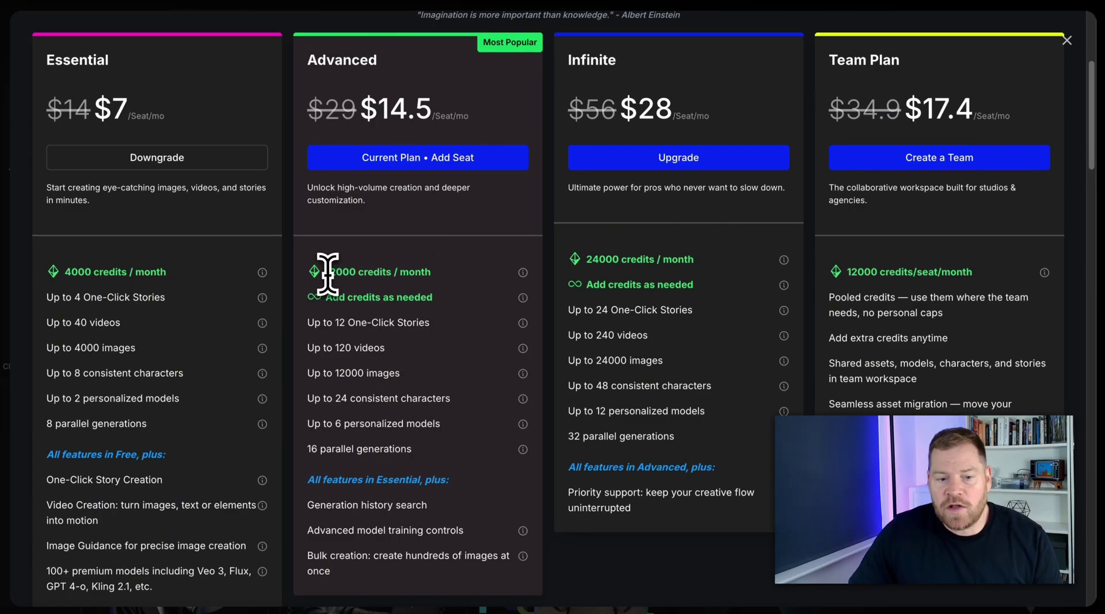
left_click_drag(327, 273, 421, 273)
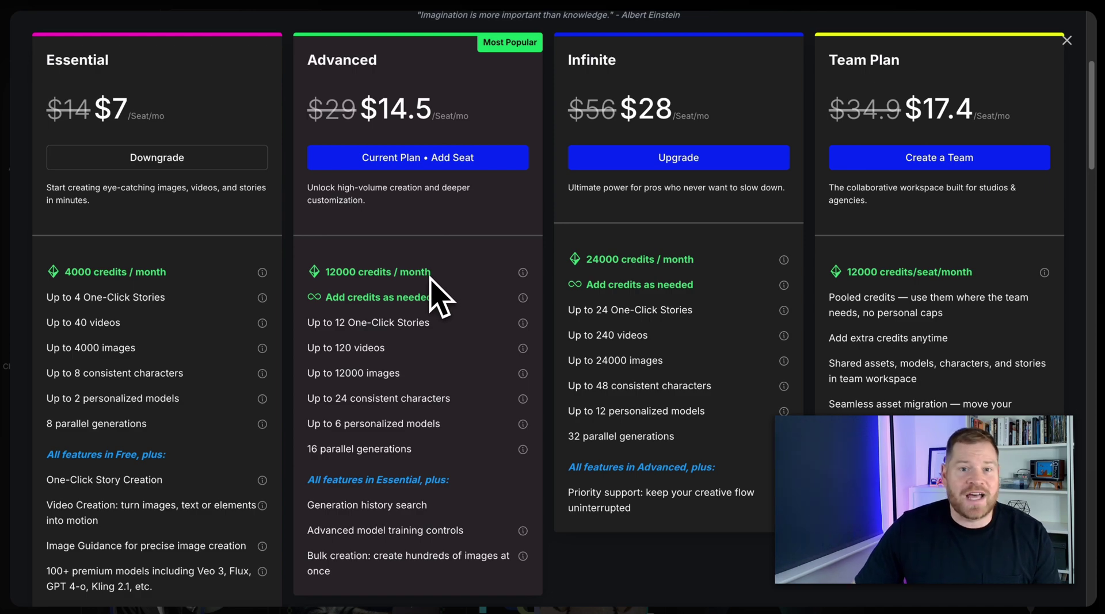
Step: Highlight the Advanced plan's 12000 images limit, then close the pricing plans
scroll(423, 311, "up", 1)
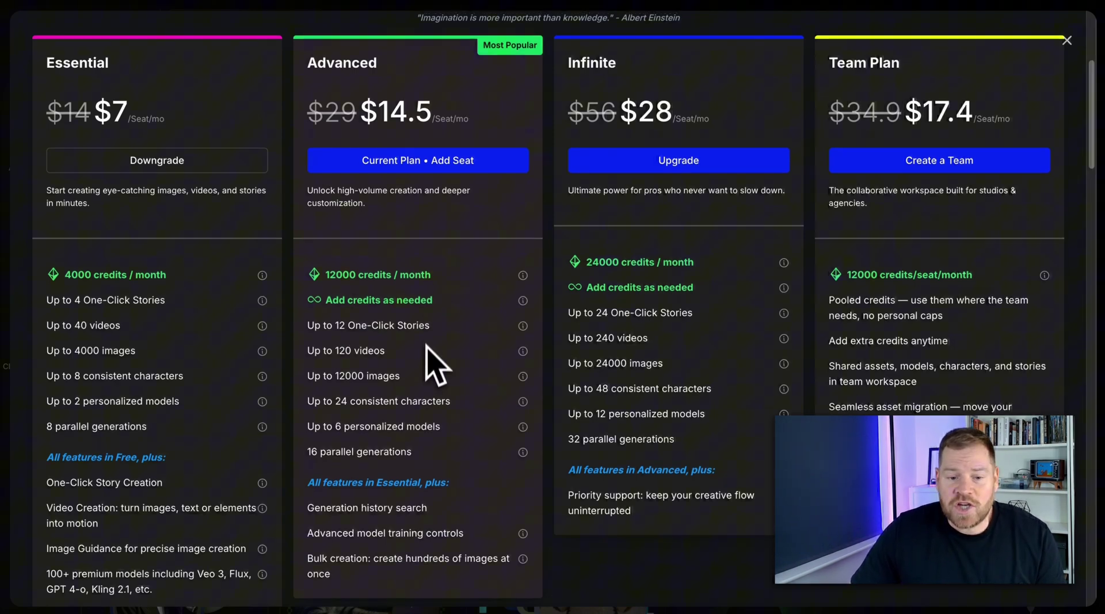
left_click_drag(402, 377, 335, 375)
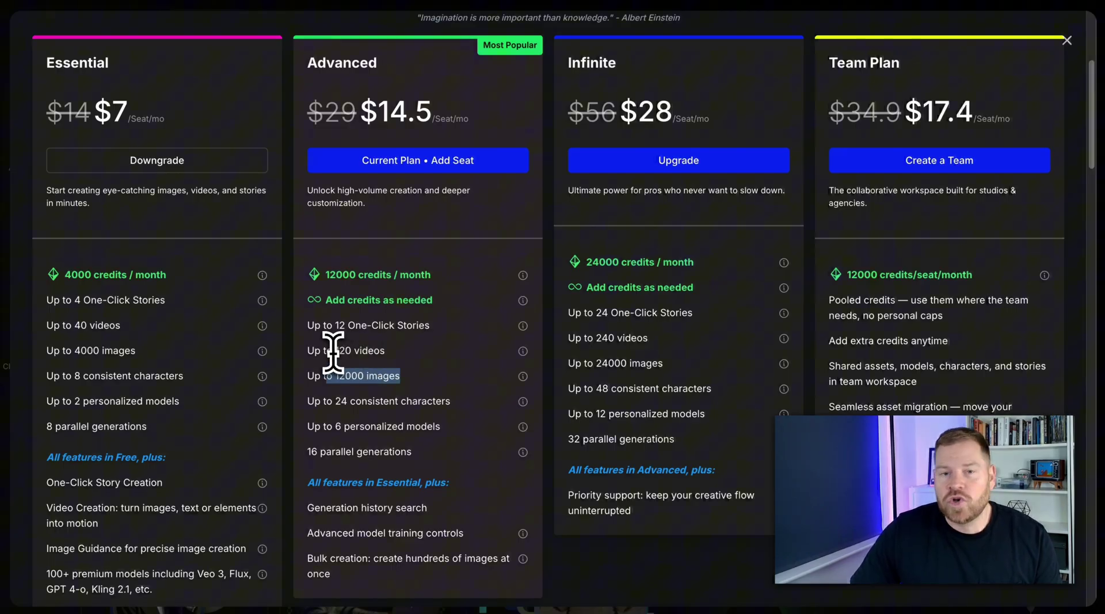
scroll(336, 353, "up", 5)
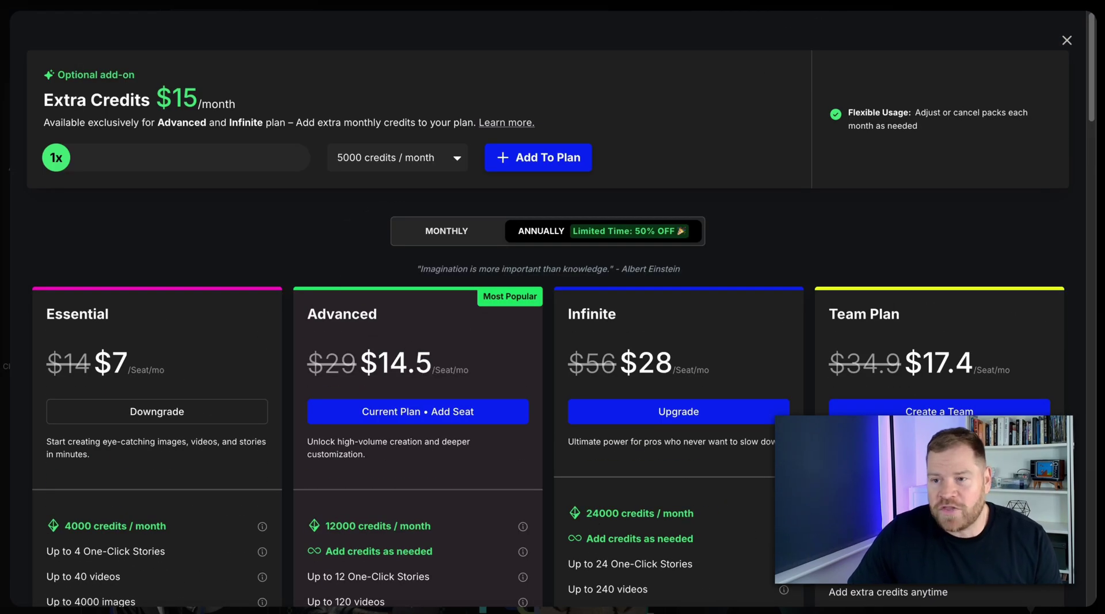
left_click(1066, 40)
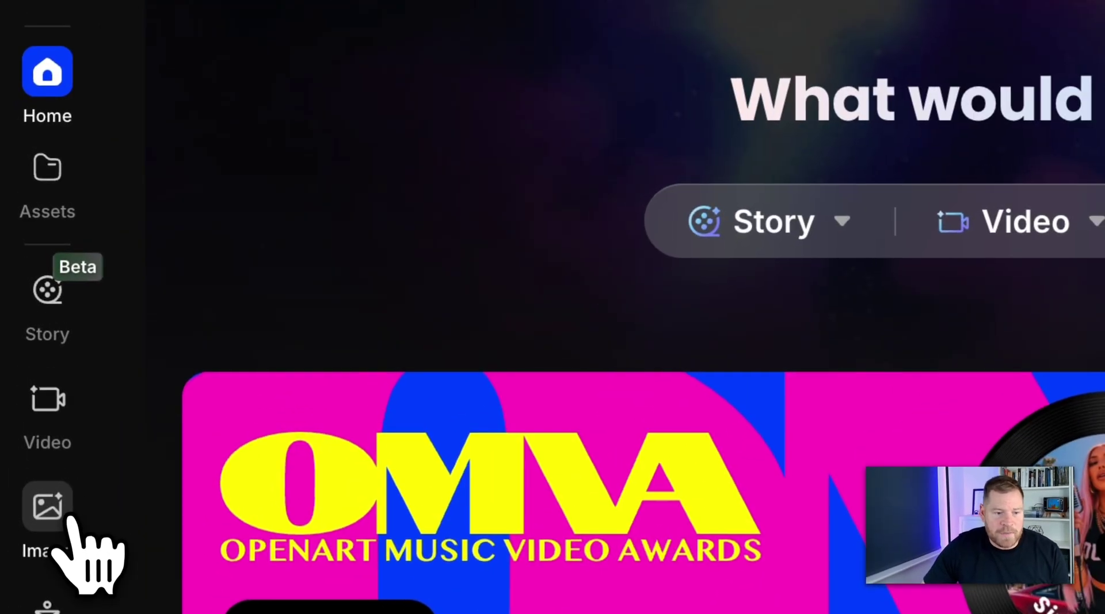
Step: Open the image creation page with Nano Banana as the model
left_click(69, 517)
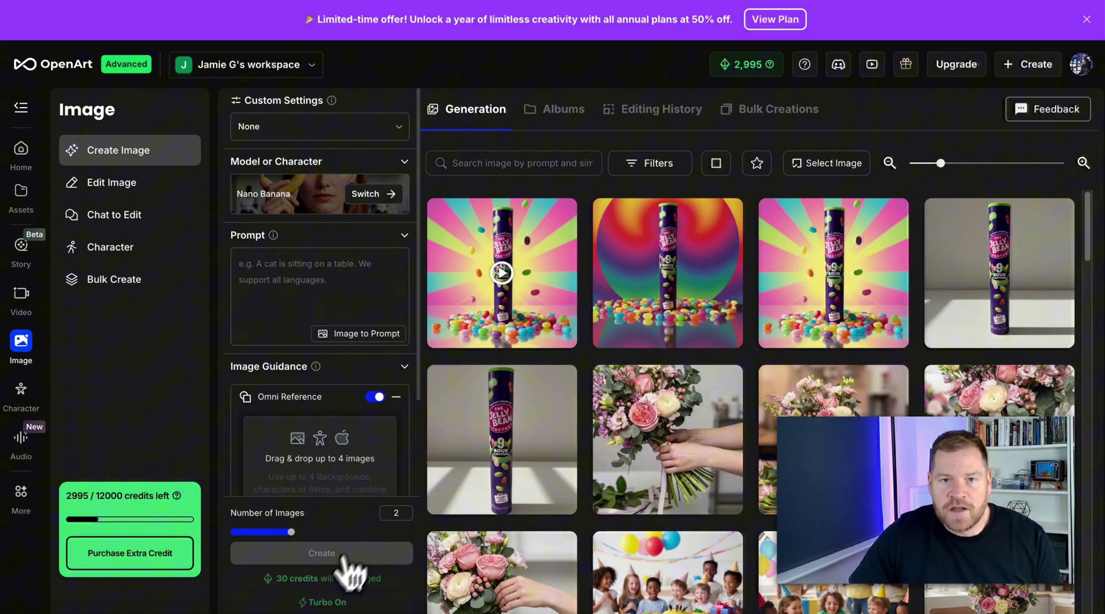
mouse_move(506, 253)
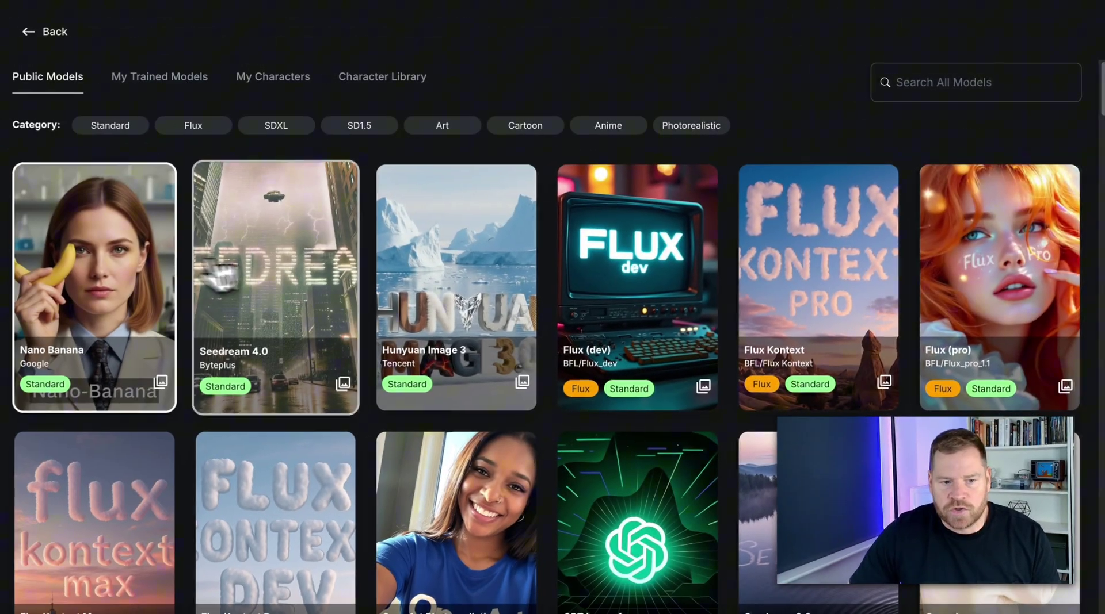
Step: Pick Nano Banana, browse the model library again, and return keeping Nano Banana
left_click(118, 268)
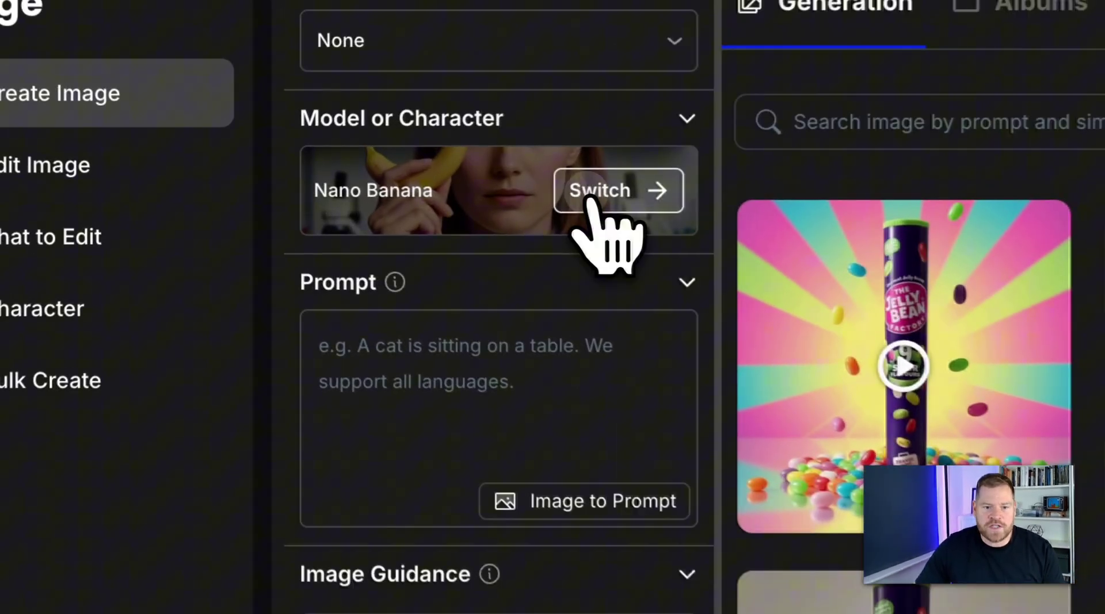
left_click(368, 193)
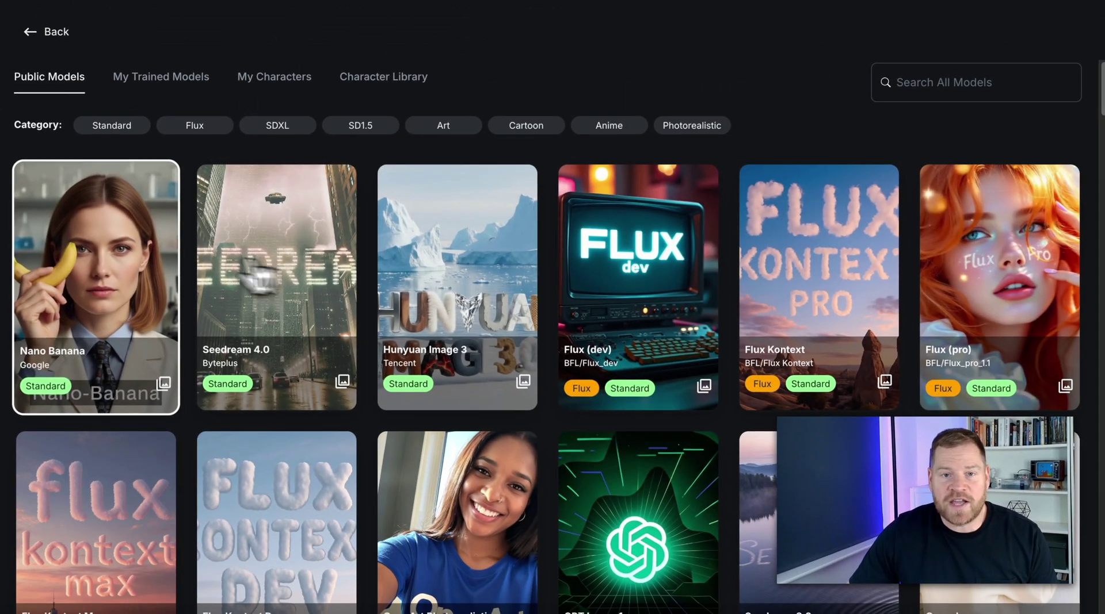
left_click(51, 32)
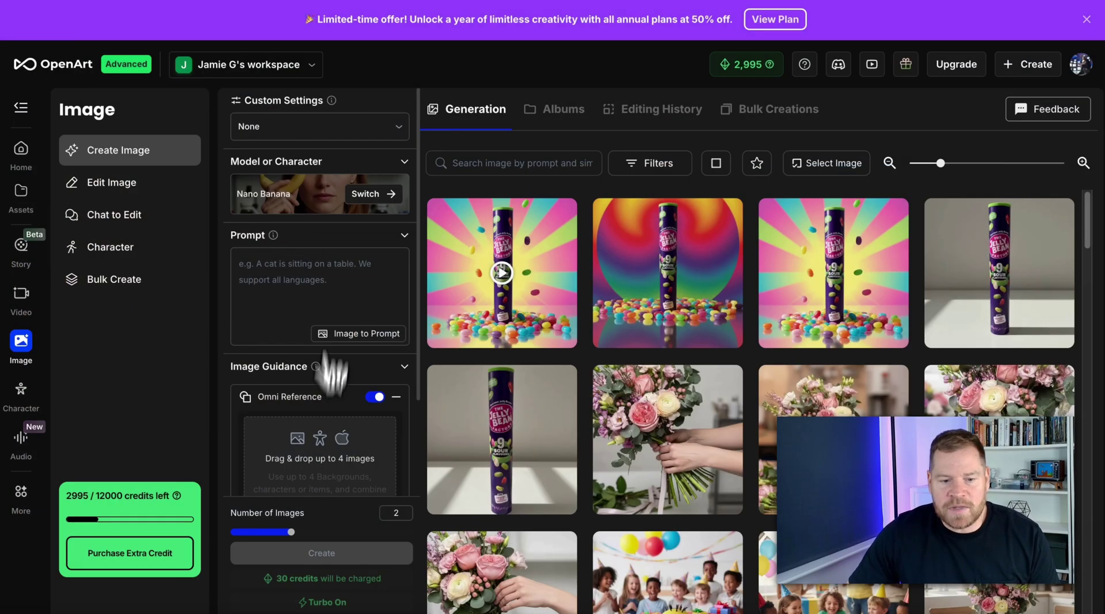
left_click(382, 196)
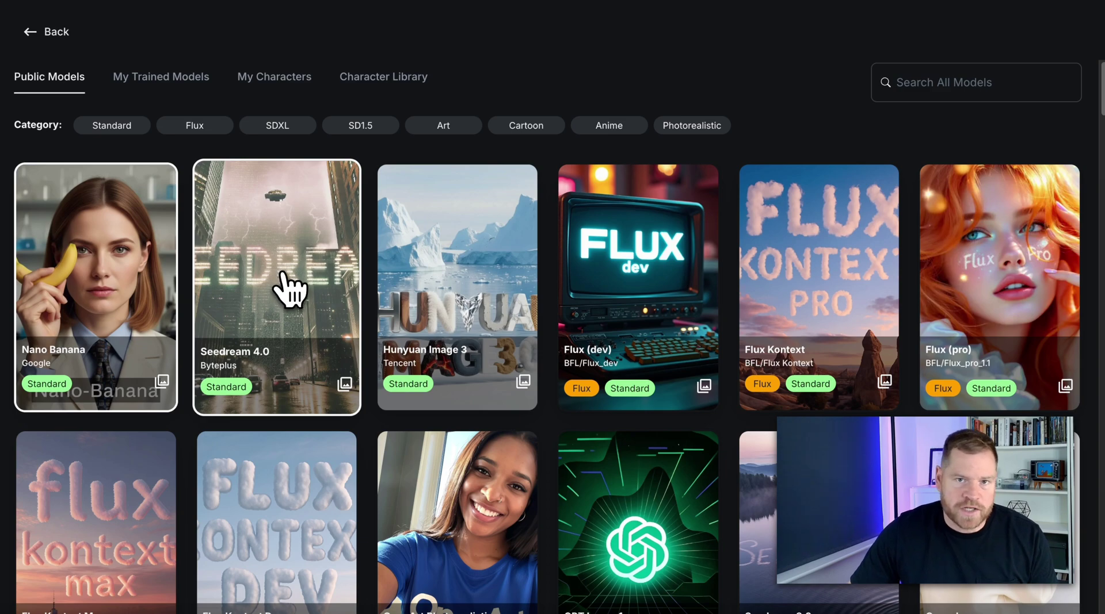
left_click(48, 33)
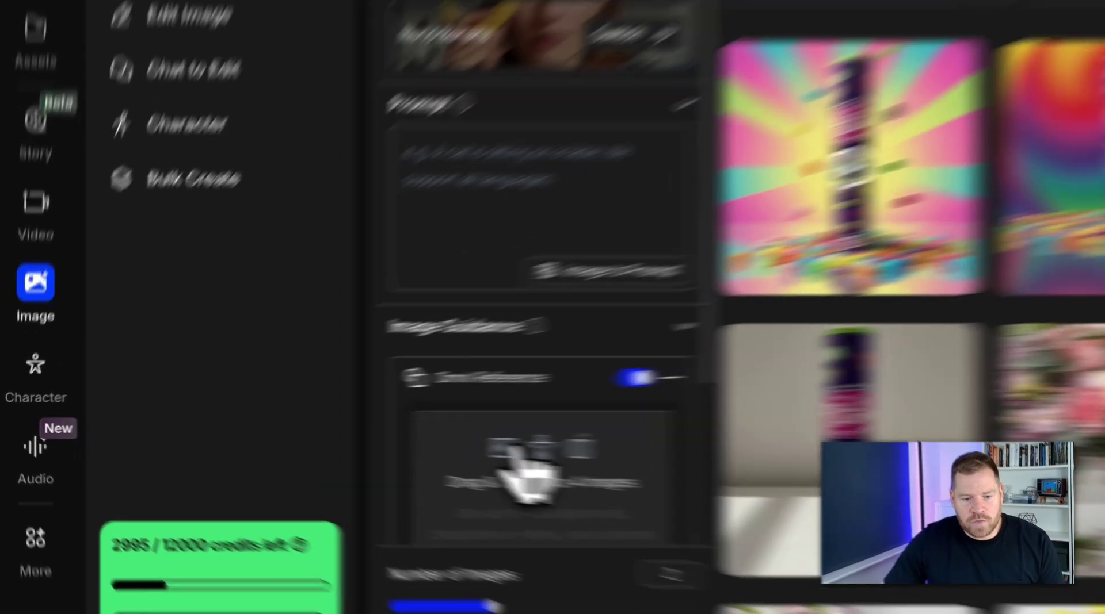
Step: Upload tennis_bracelet.webp from the computer as the Omni Reference image
left_click(532, 452)
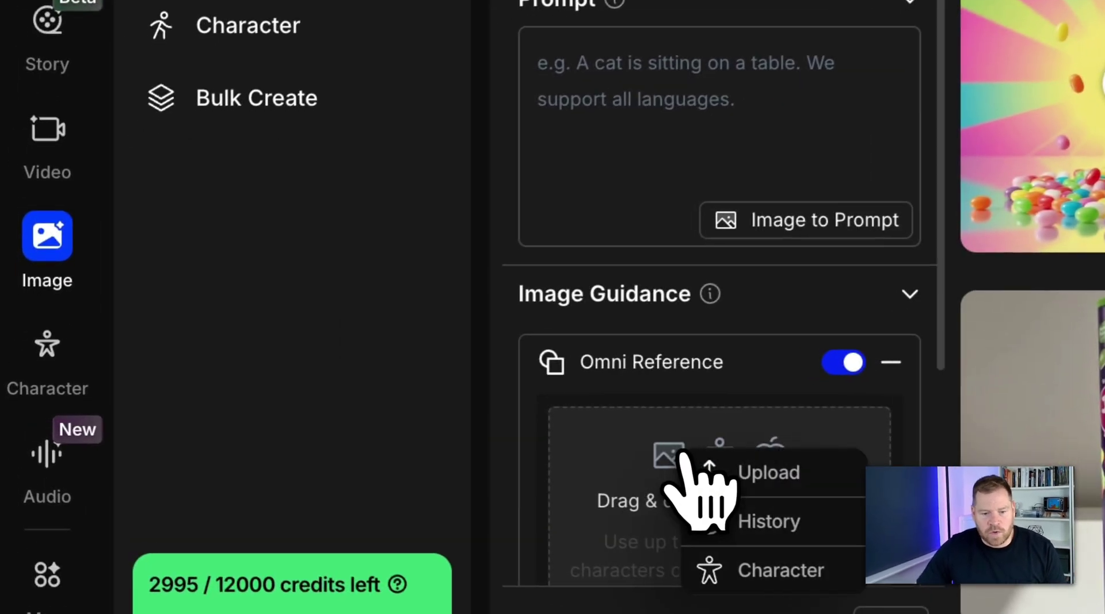
left_click(572, 460)
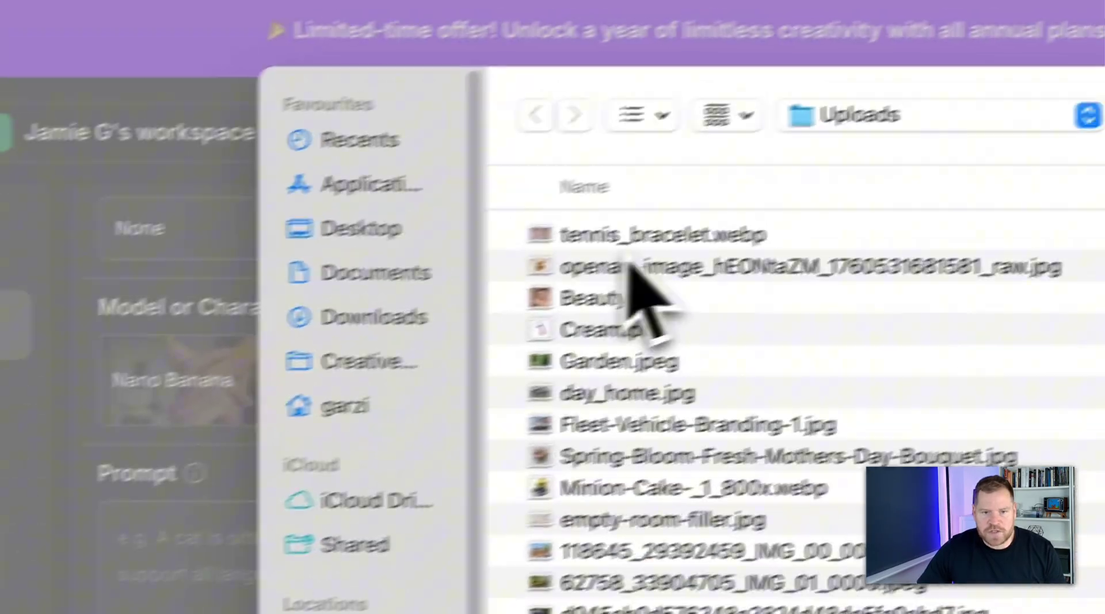
double_click(920, 137)
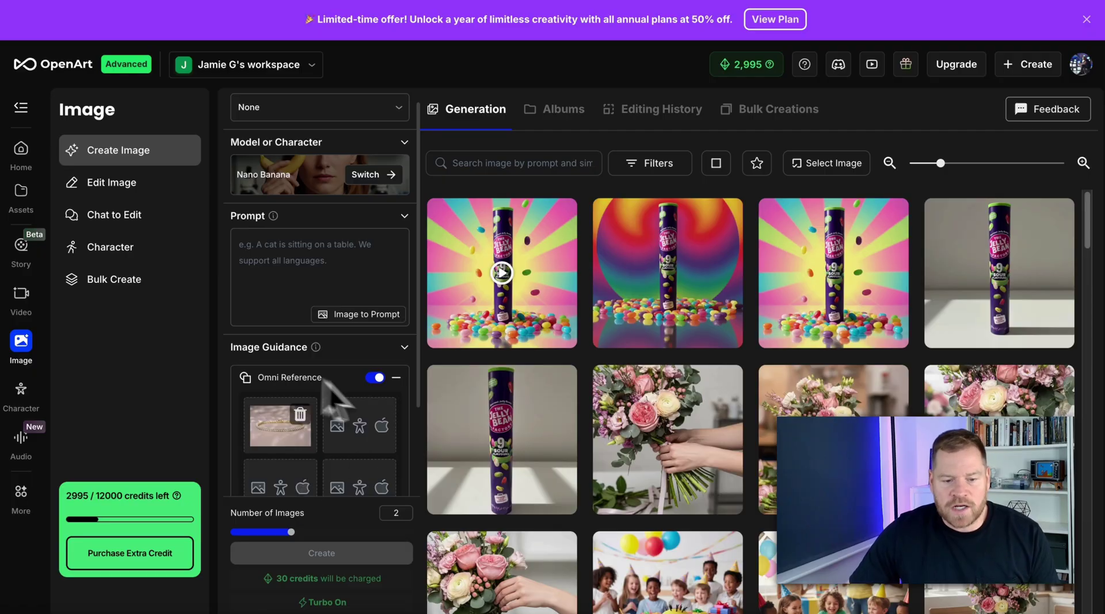
Step: Paste the prepared dark matte surface, soft spotlight prompt into the Prompt box
mouse_move(297, 423)
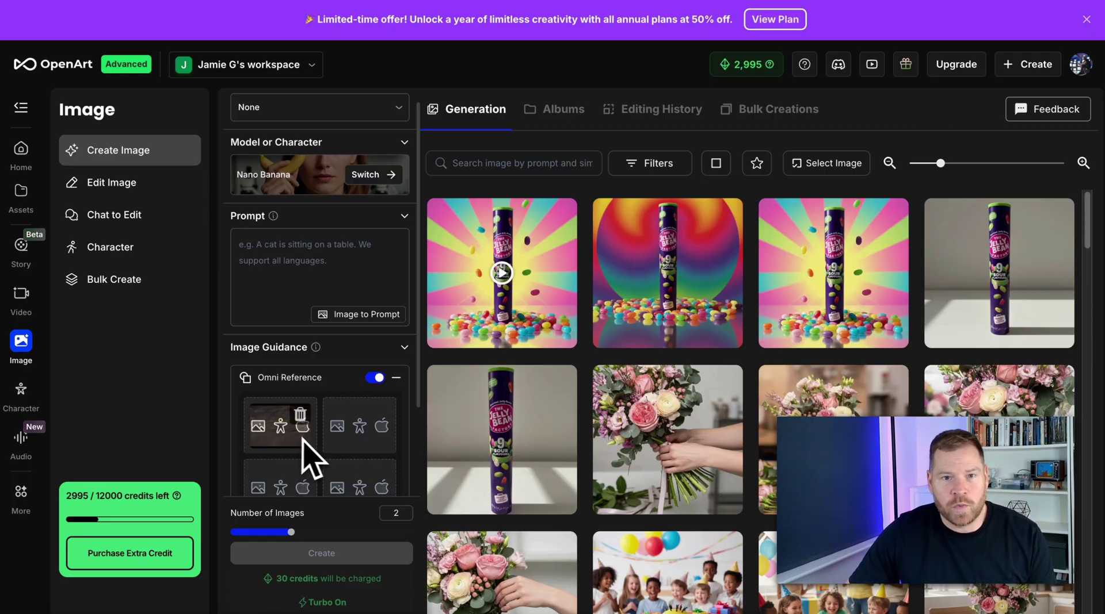
left_click(295, 278)
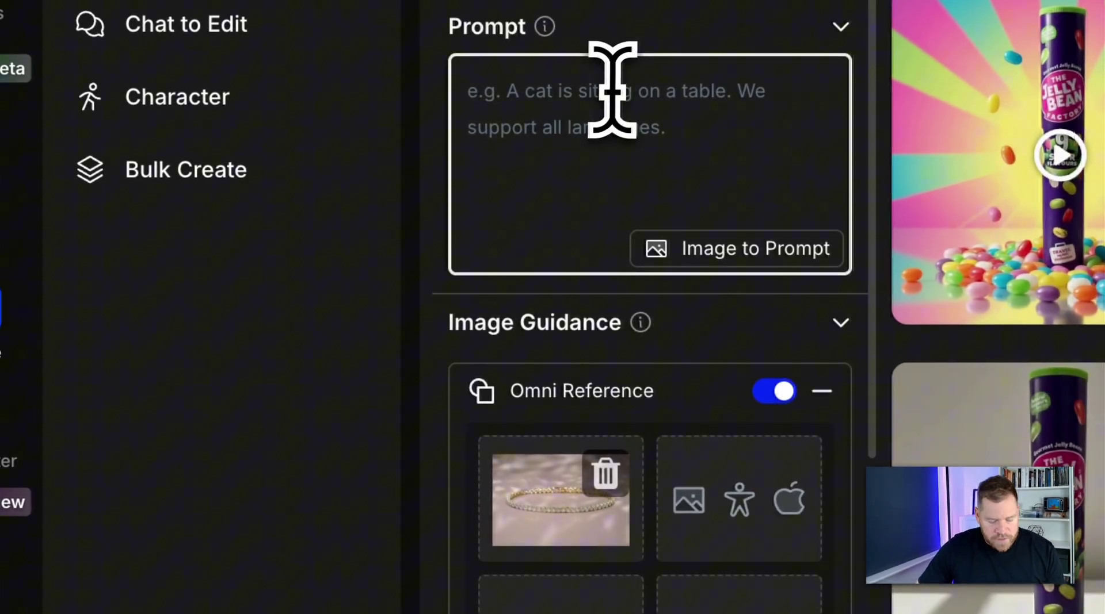
type("Display this jewelry piece on a dark matte black surface with soft spotlight and crisp highlights to emphasize sparkle.")
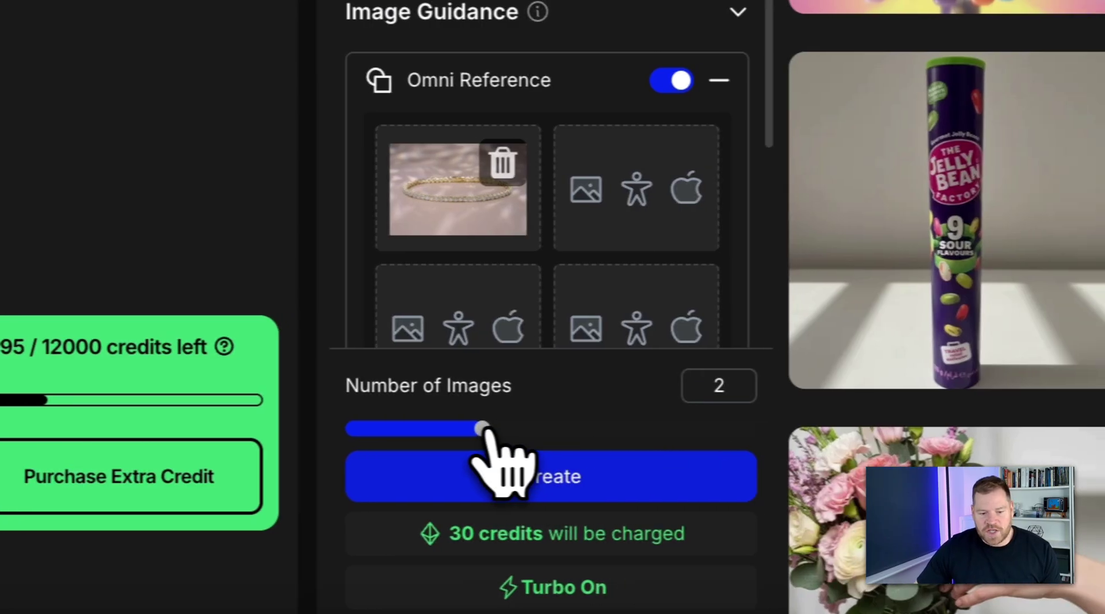
mouse_move(530, 429)
left_mouse_down()
mouse_move(804, 431)
mouse_move(521, 426)
left_mouse_up()
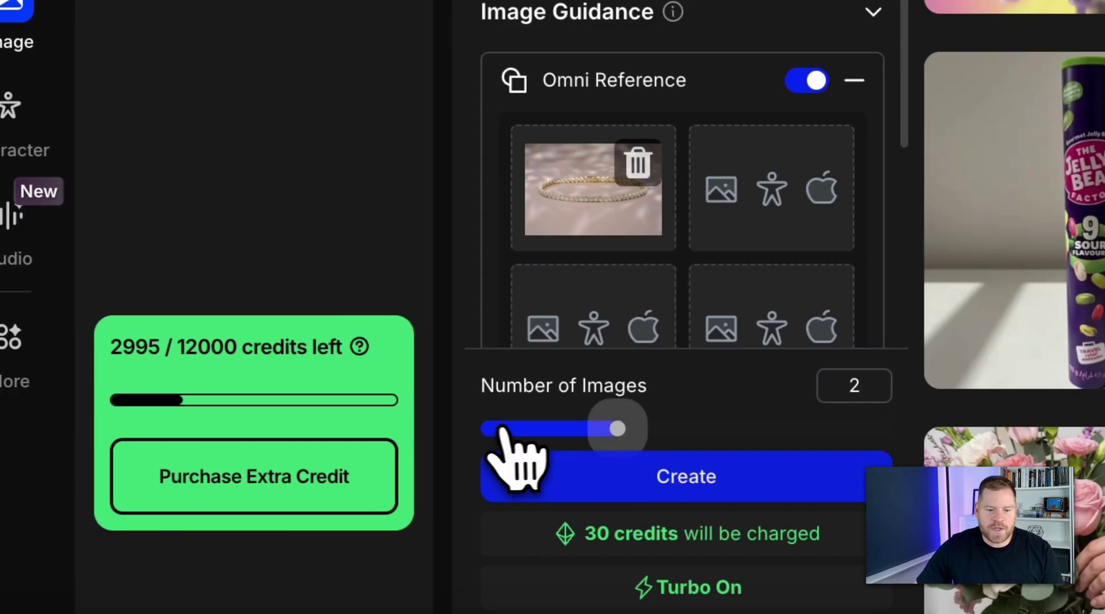
left_click(413, 429)
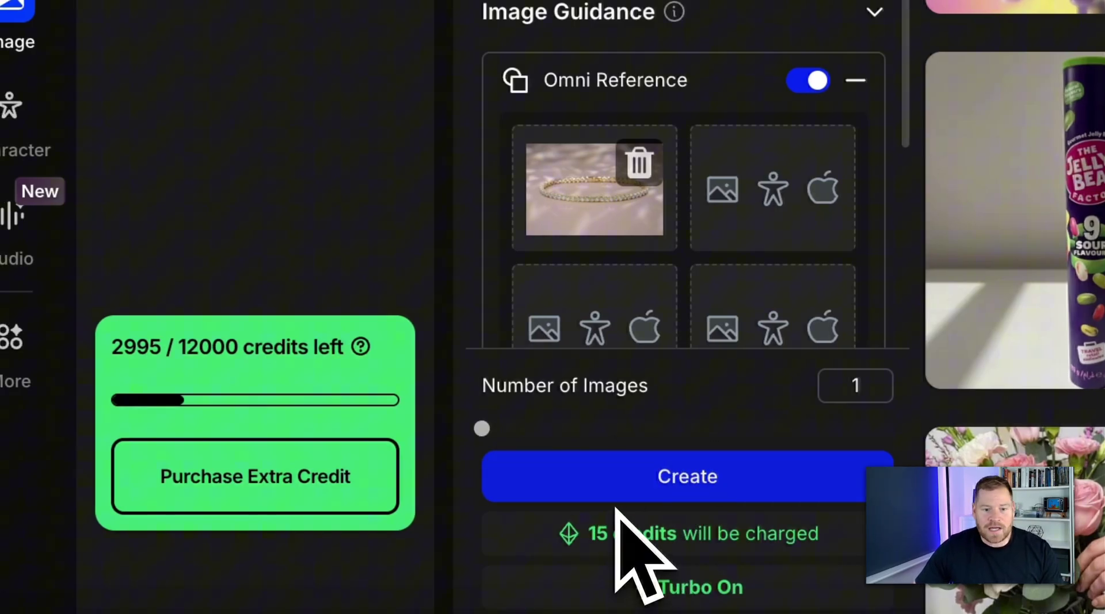
mouse_move(587, 239)
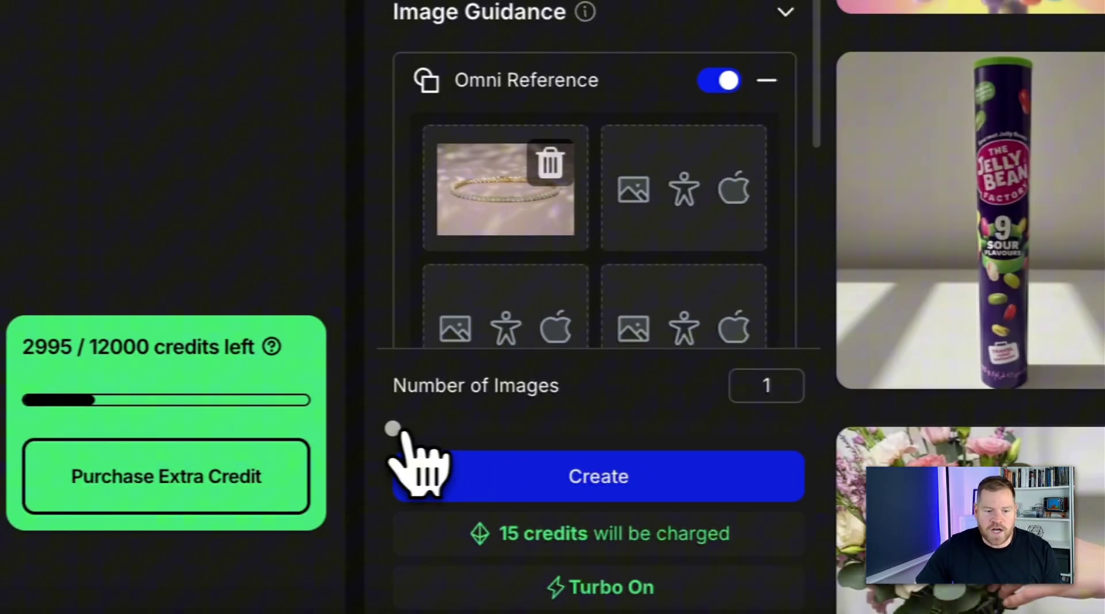
left_click_drag(482, 428, 898, 436)
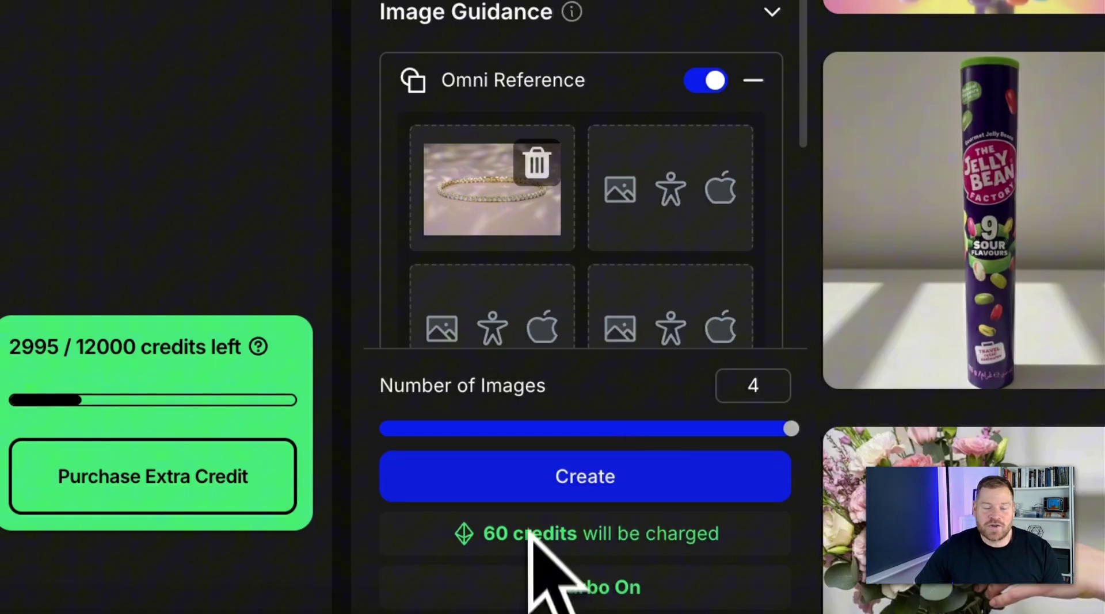
left_click(627, 431)
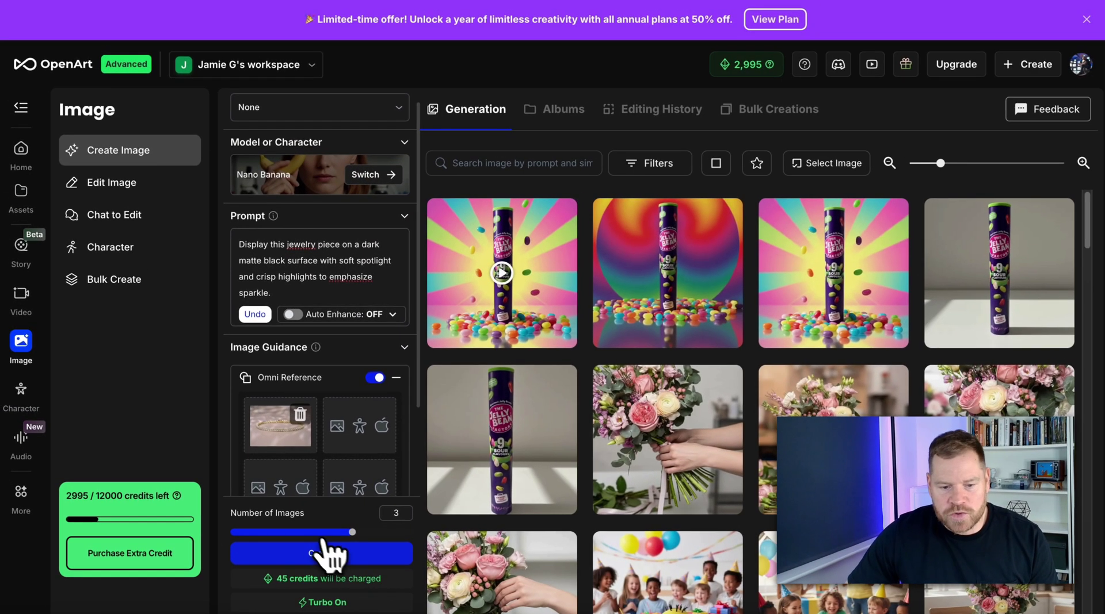
left_click(321, 535)
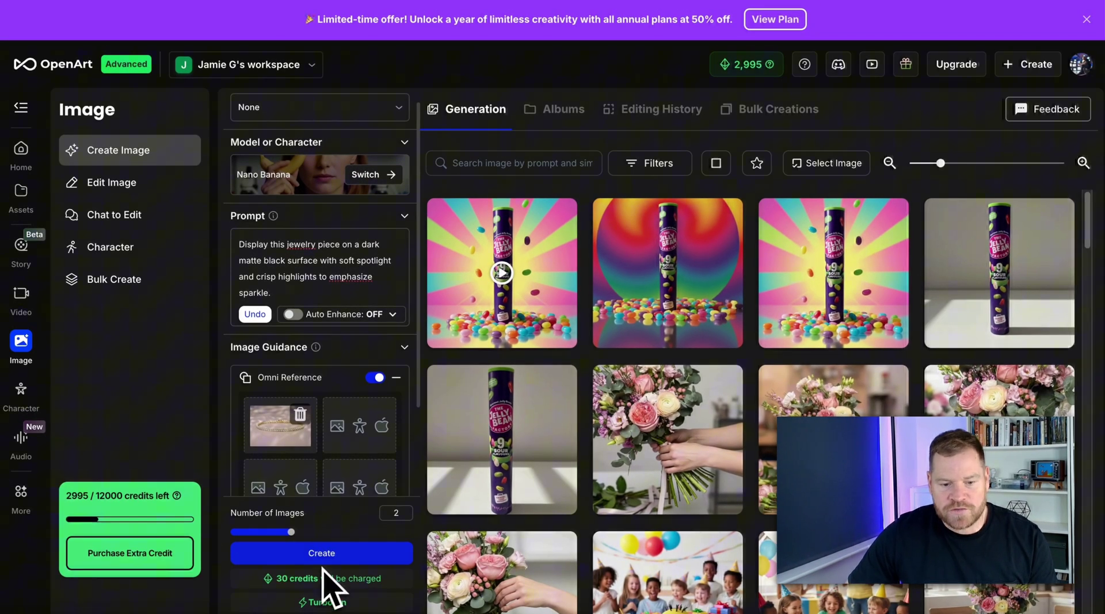
Step: Generate the two Nano Banana bracelet renders, then select the prompt text
left_click(332, 567)
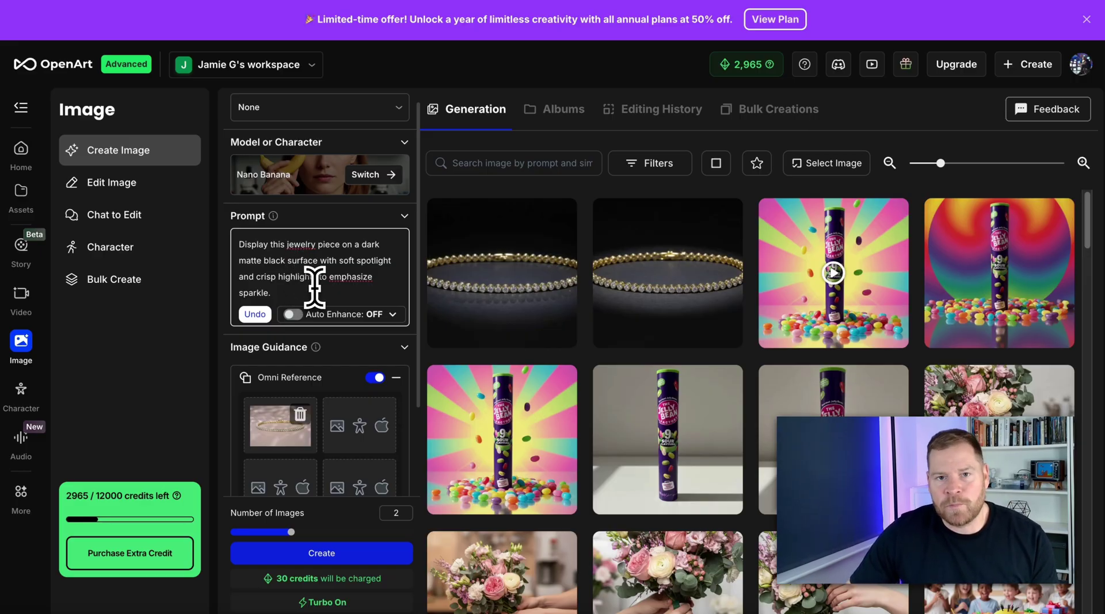
left_click_drag(301, 297, 241, 244)
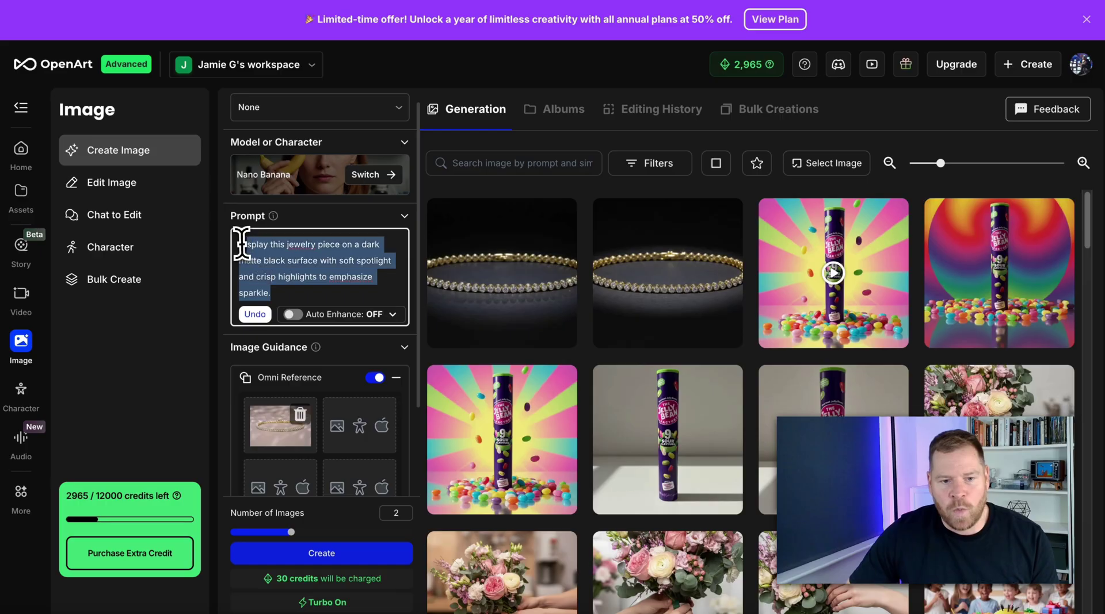
left_click(509, 288)
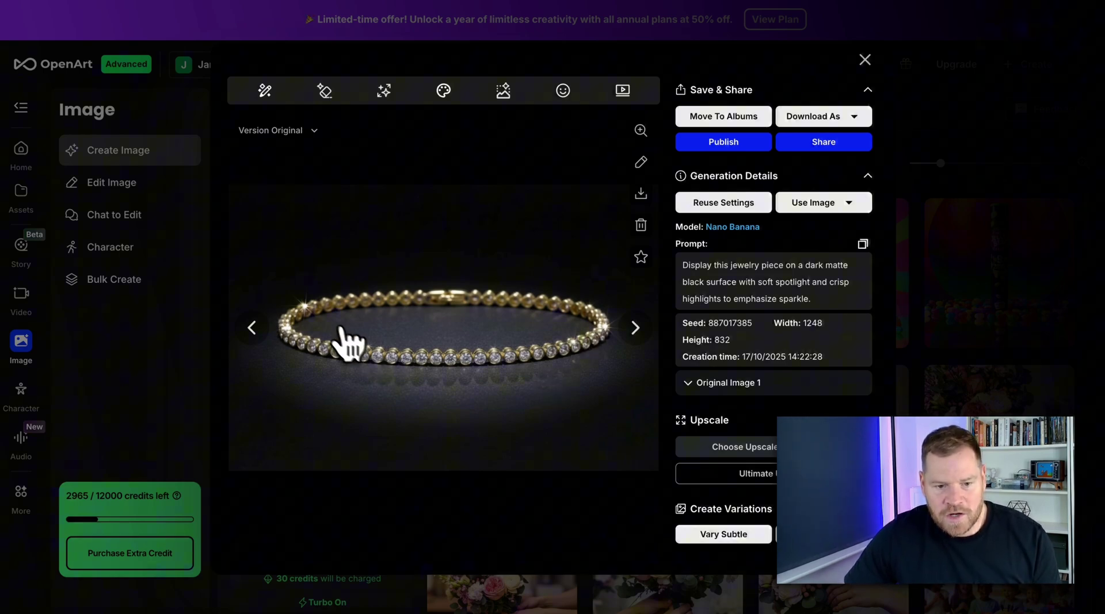
left_click(635, 328)
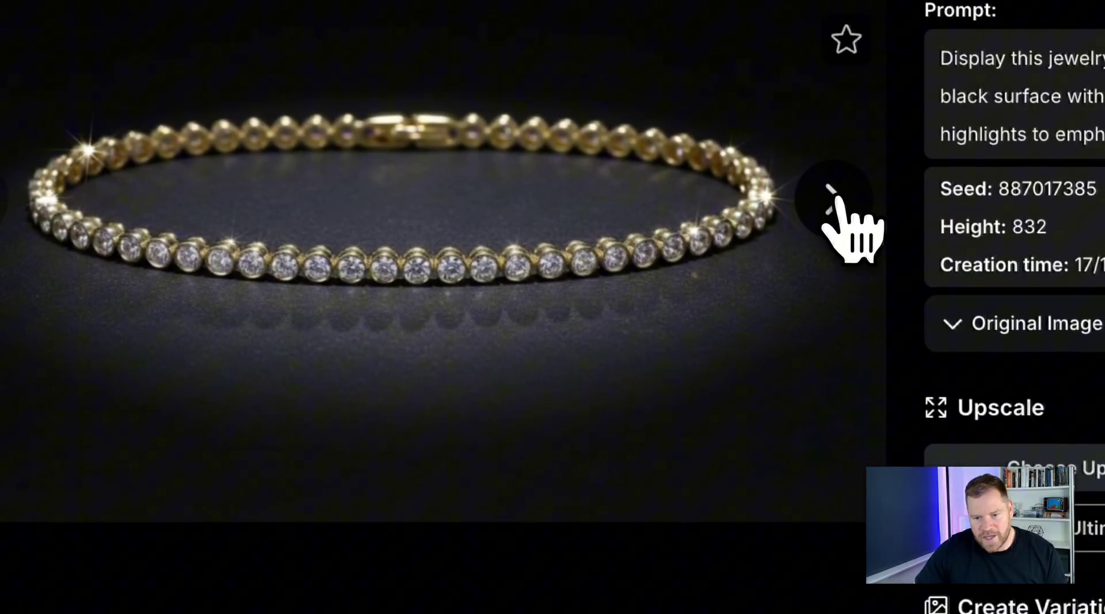
left_click(833, 199)
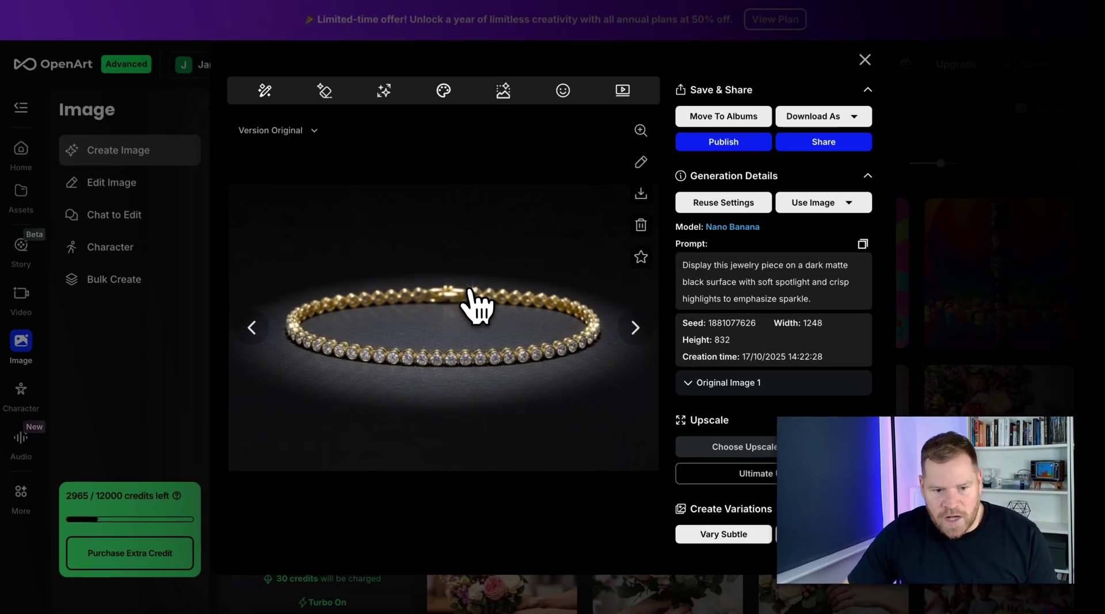
left_click(256, 331)
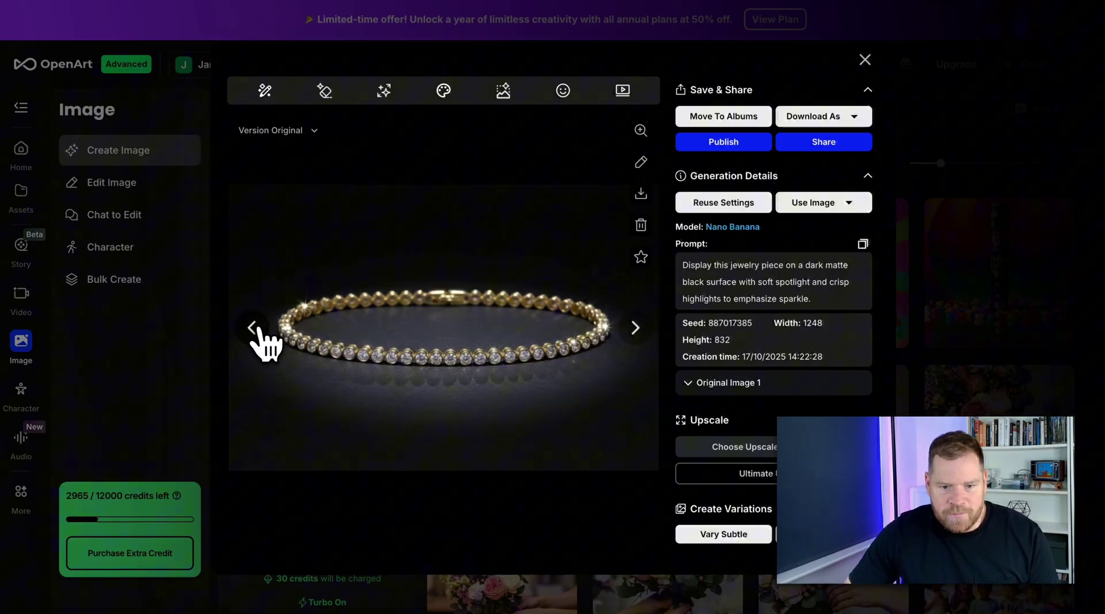
left_click(634, 329)
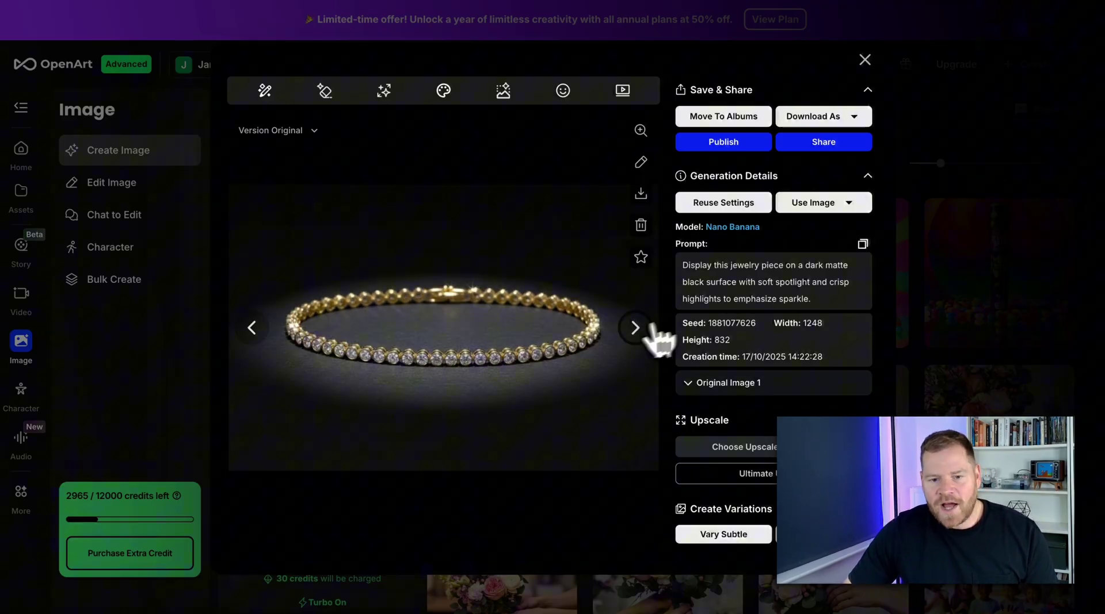
left_click(969, 227)
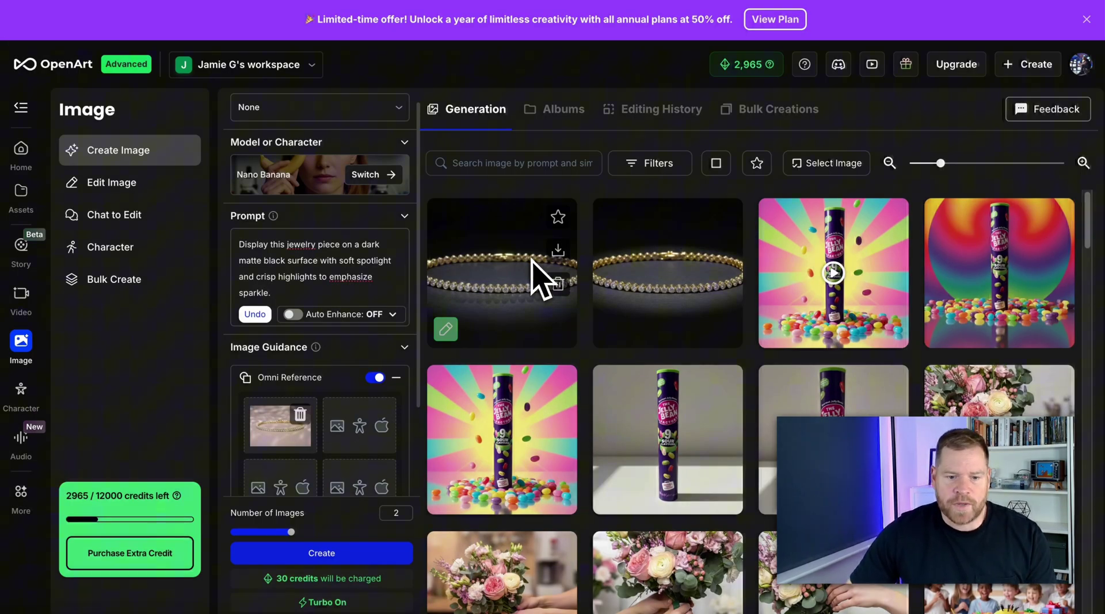
Step: Download the first spotlit bracelet render as a 476 KB JPG, then return to the gallery
mouse_move(273, 452)
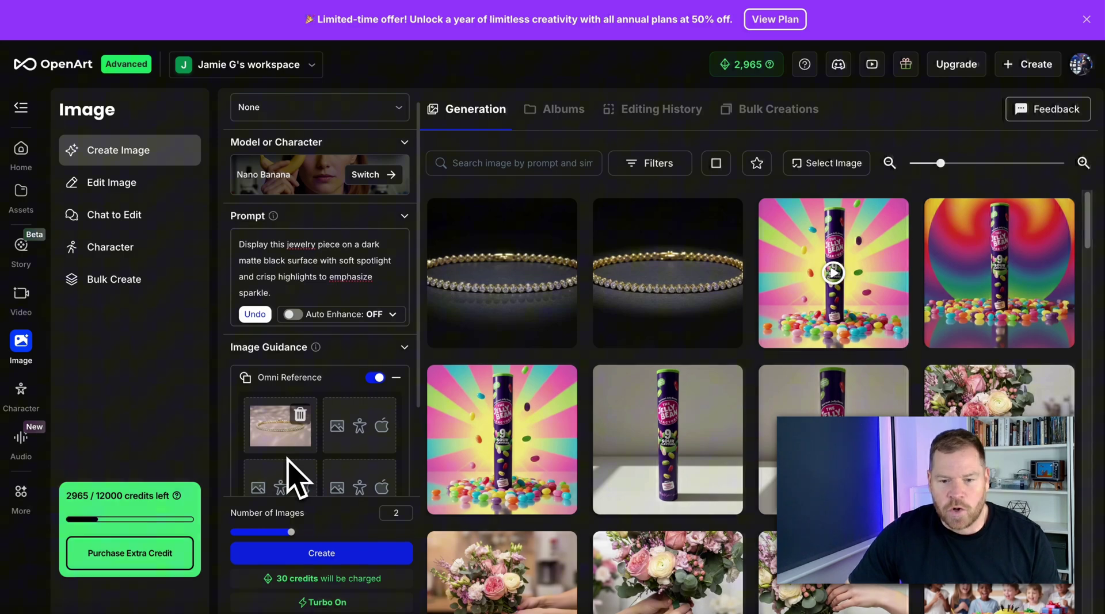
mouse_move(637, 290)
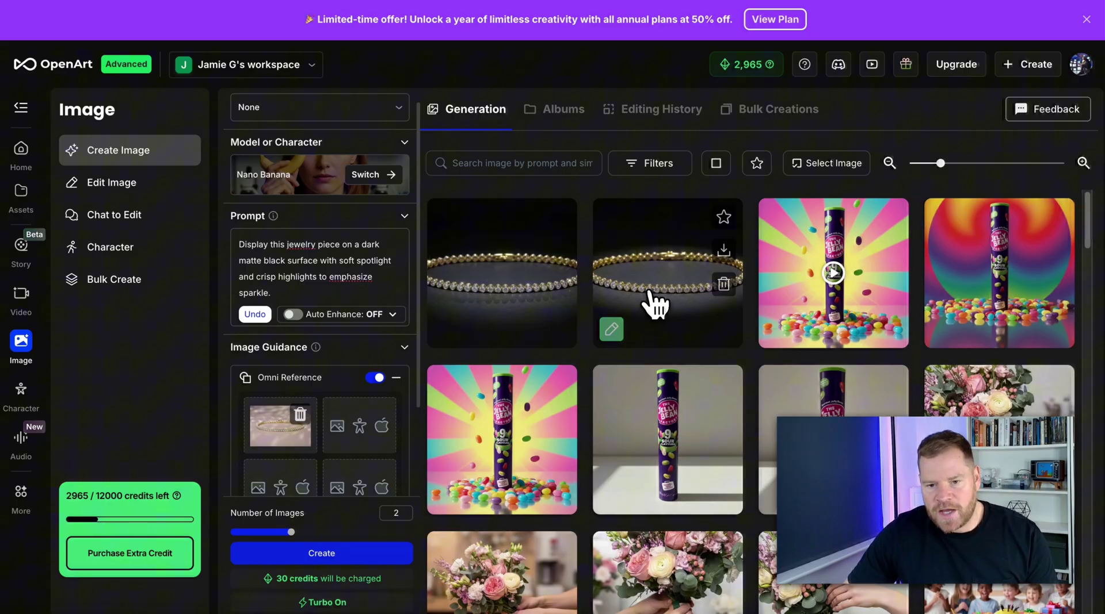
left_click(647, 297)
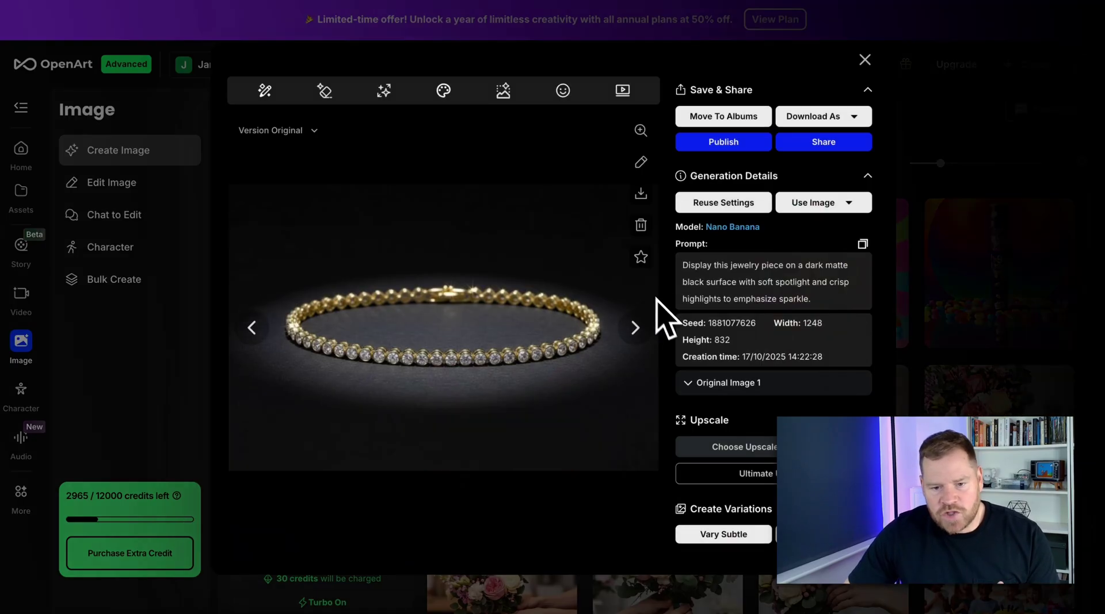
left_click(901, 238)
left_click(522, 278)
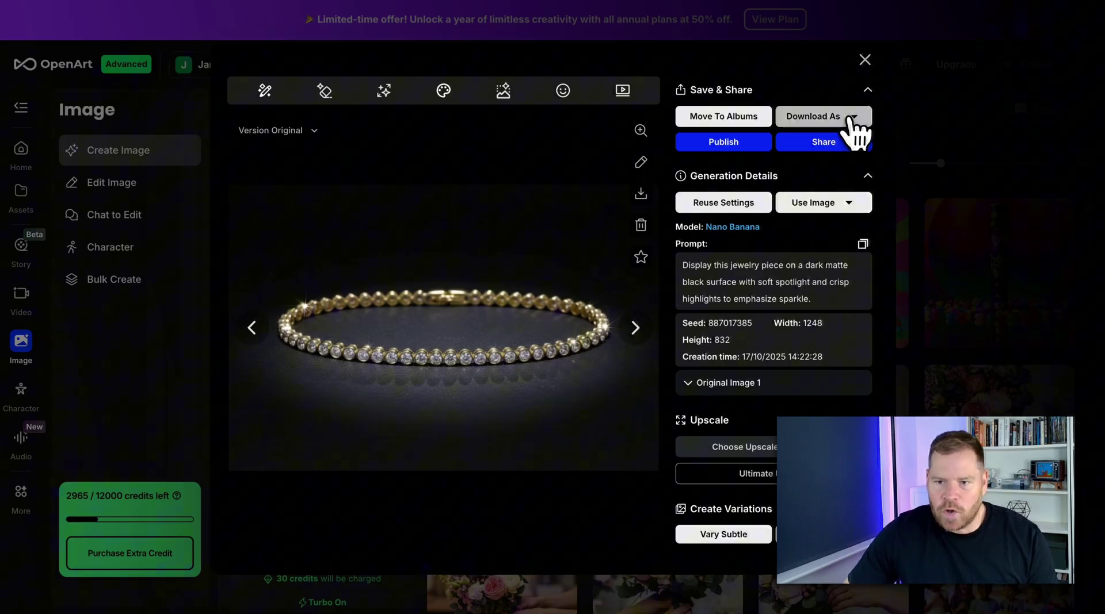
left_click(851, 121)
left_click(928, 154)
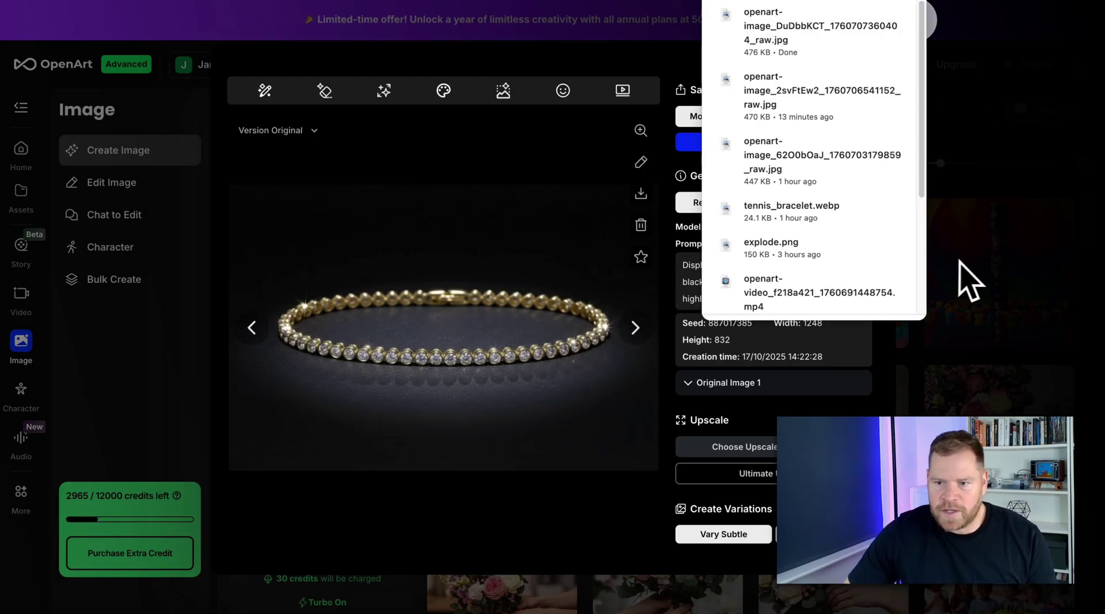
left_click(971, 278)
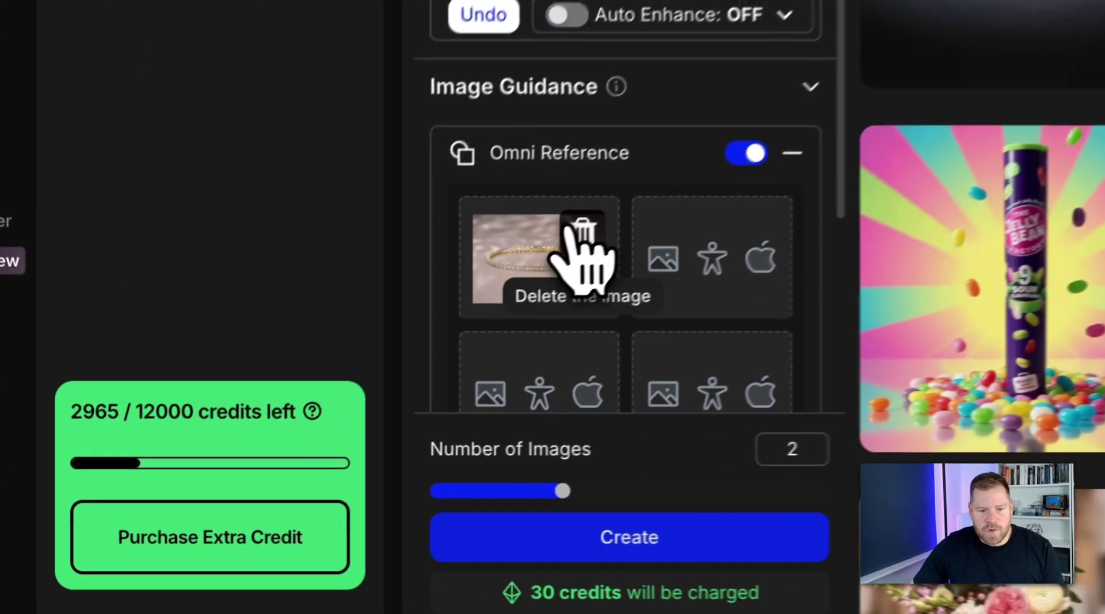
Step: Swap the Omni Reference for the dark-surface bracelet image from History and preview it full size
left_click(300, 415)
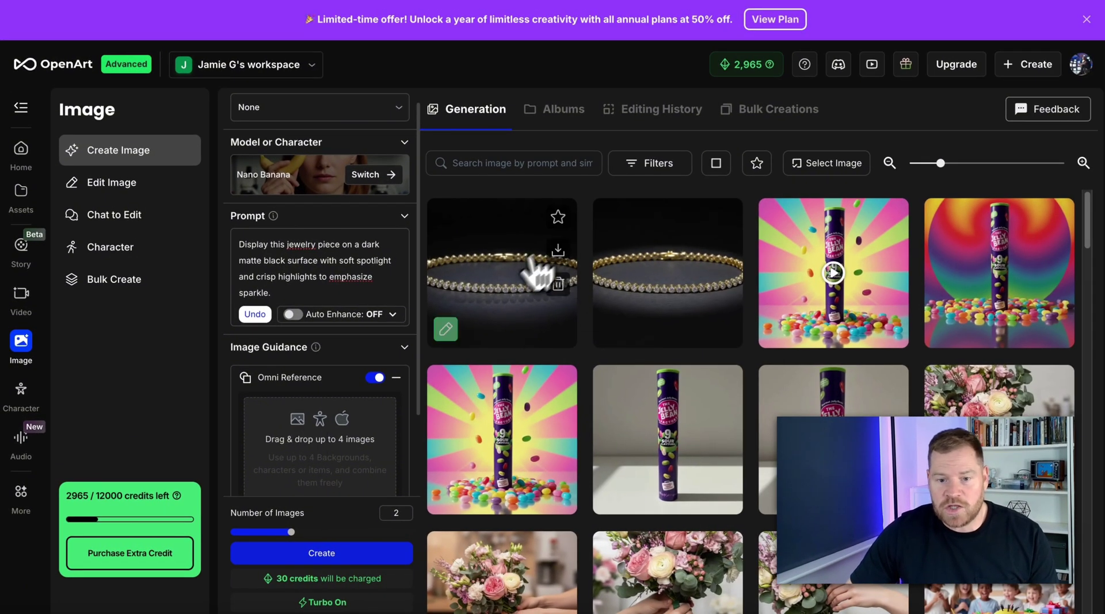
left_click(297, 423)
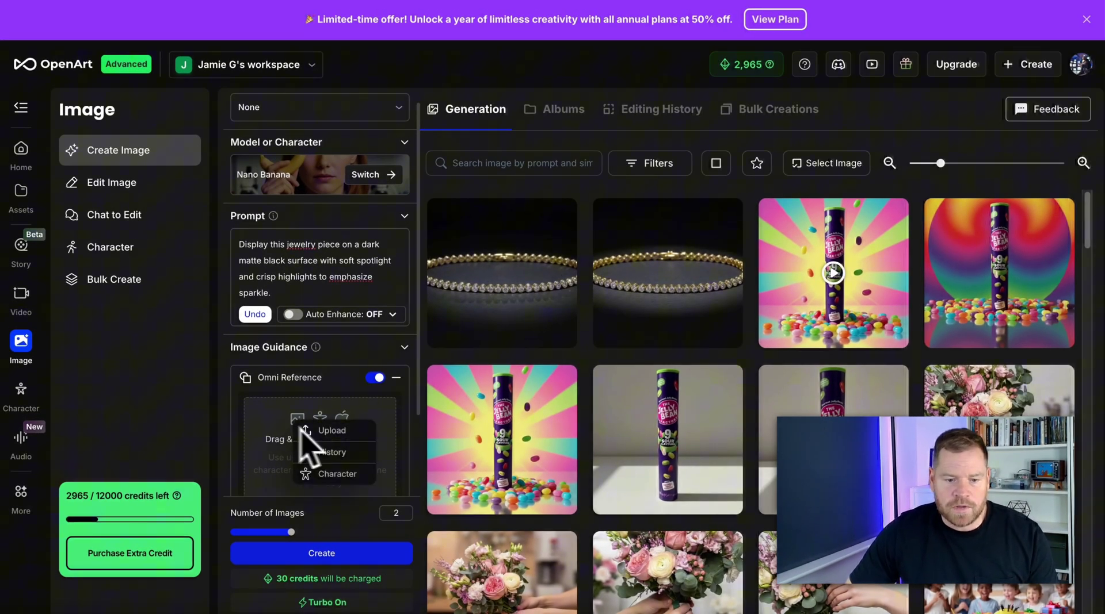
left_click(321, 440)
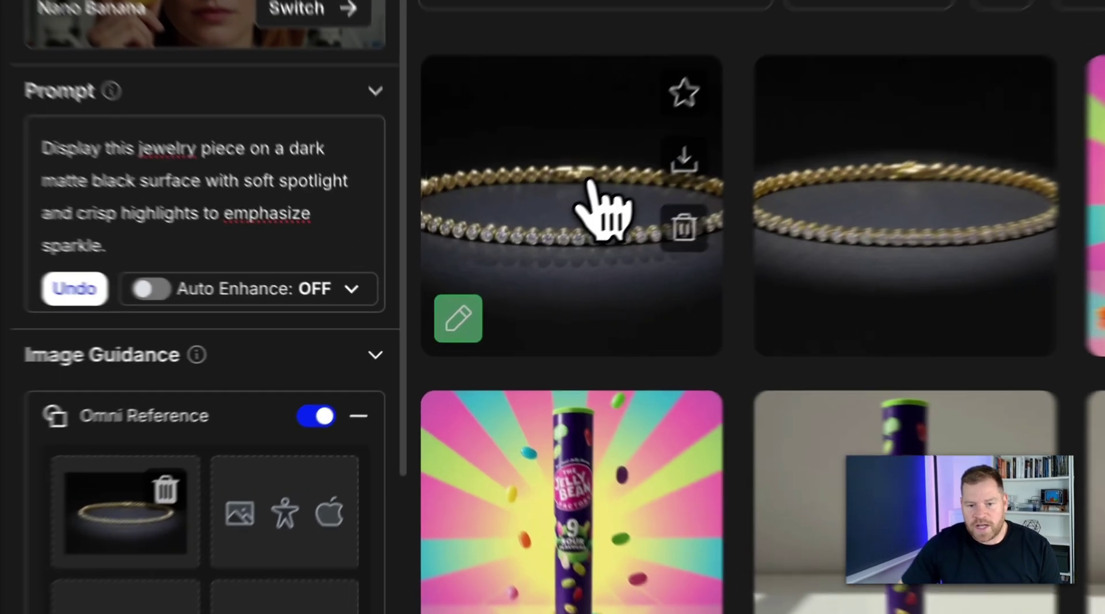
left_click(492, 263)
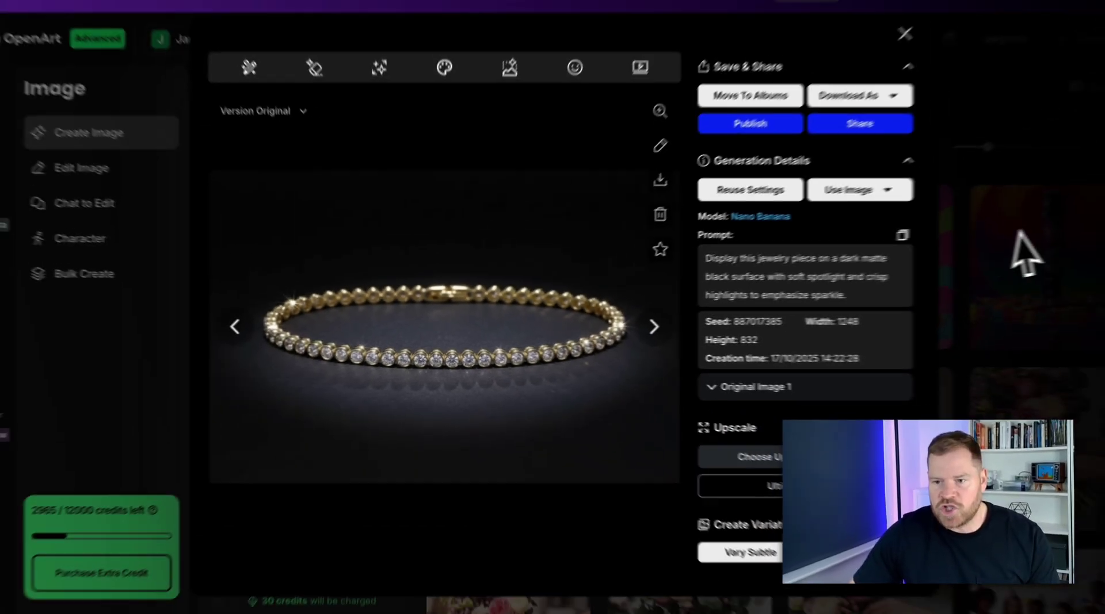
left_click(1024, 247)
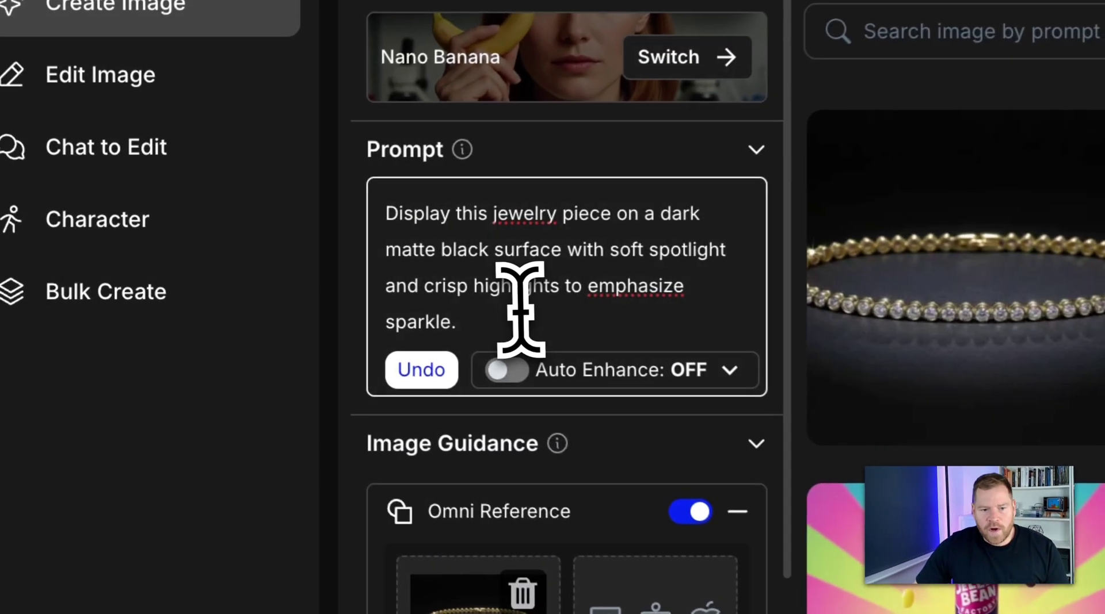
Step: Replace the studio prompt with the on-wrist soft-daylight bracelet prompt, trimming the trailing line break
left_click_drag(289, 292, 229, 251)
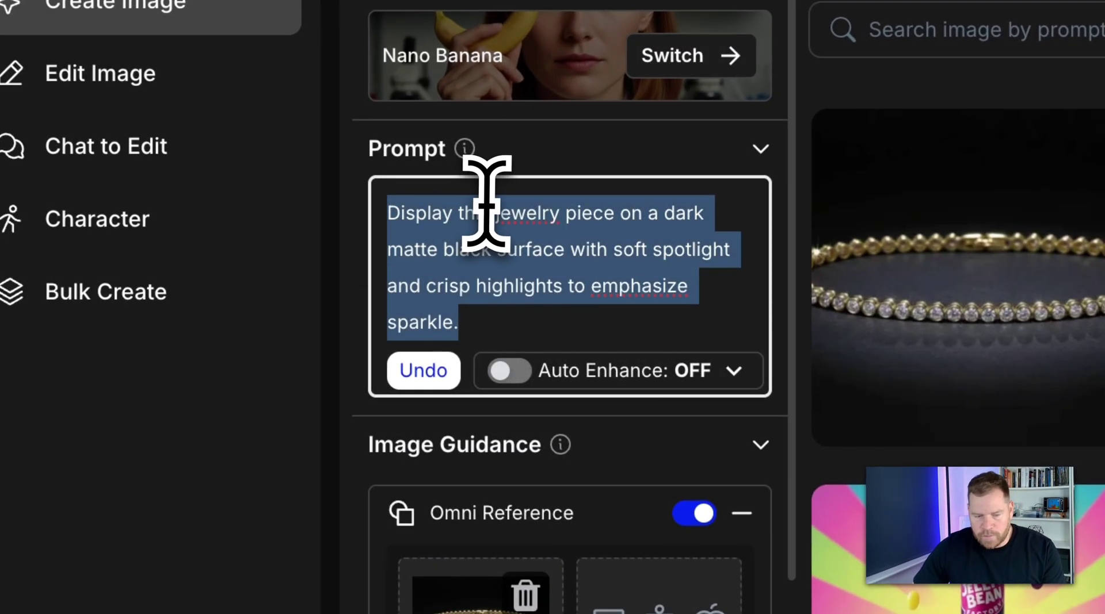
key("BackSpace")
type("Show this bracelet being worn on a model’s wrist in soft daylight. Keep focus on the jewelry with blurred background.")
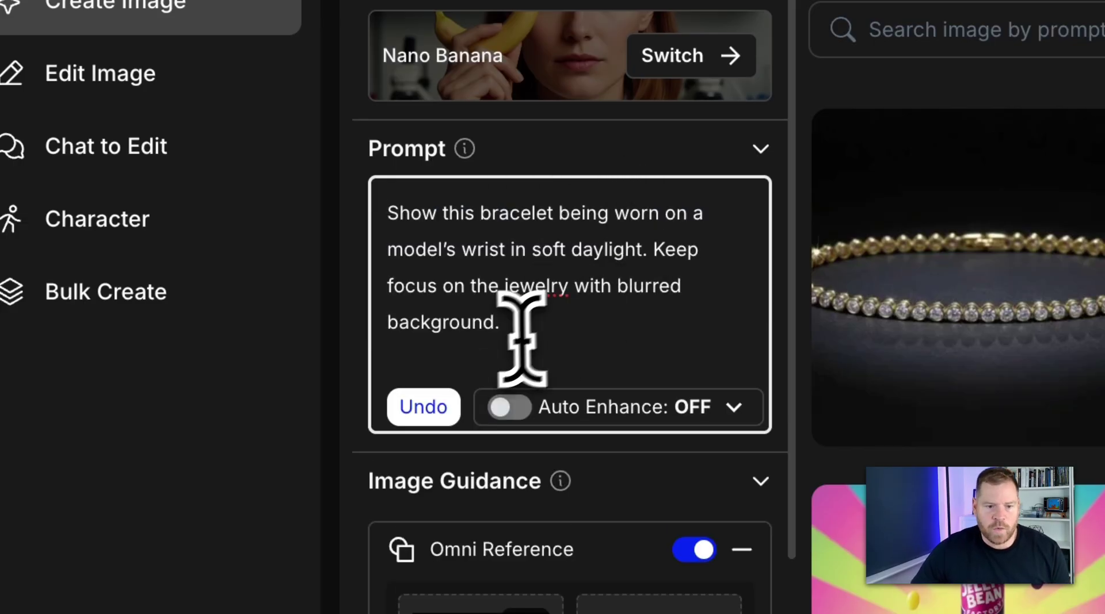
key("BackSpace")
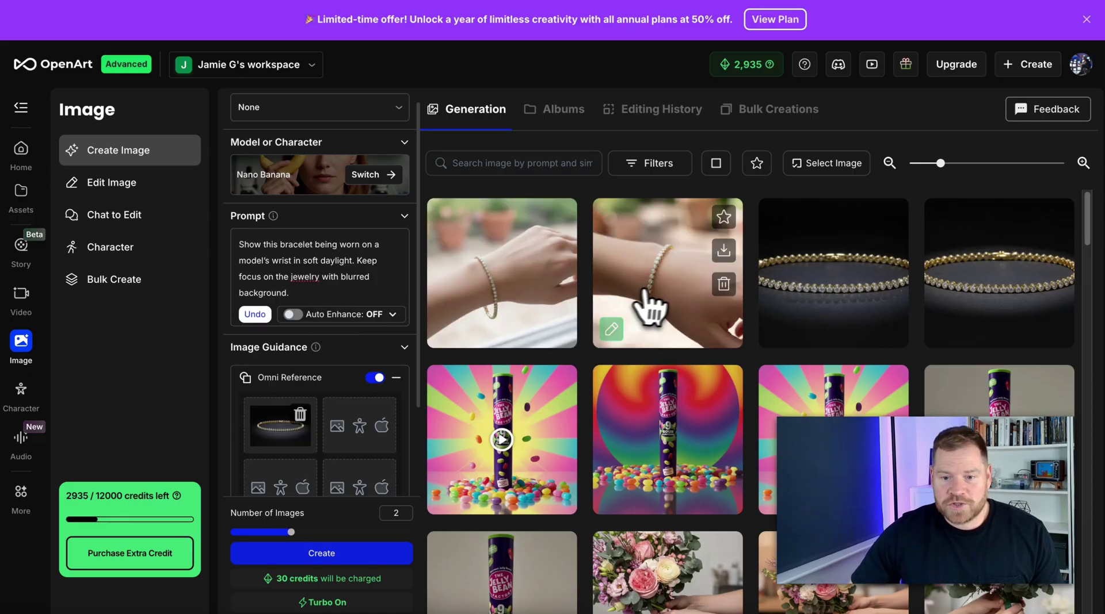
left_click(649, 308)
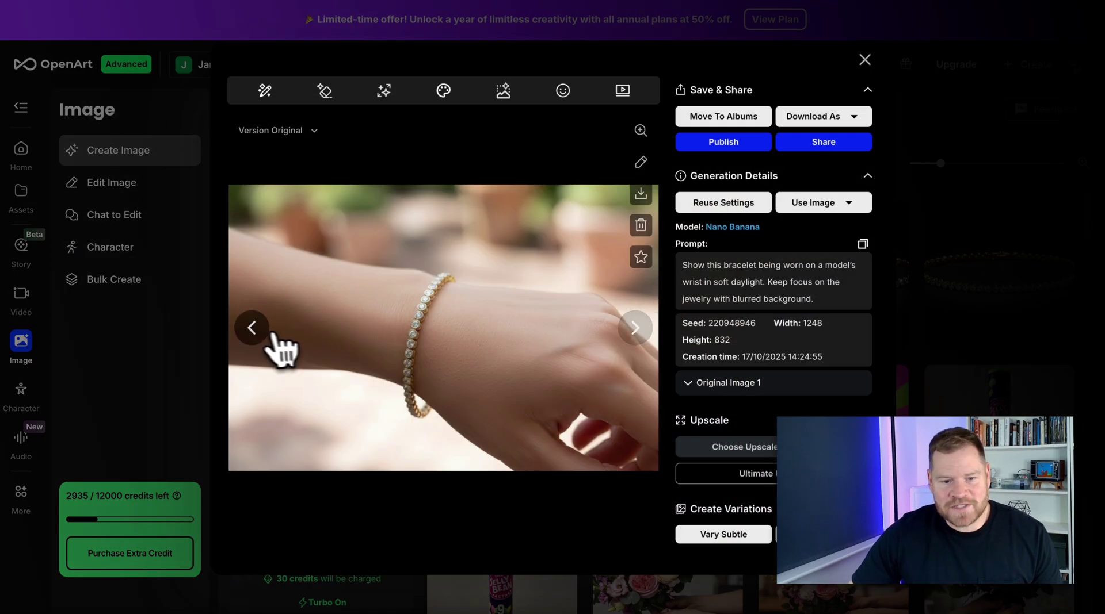
left_click(252, 328)
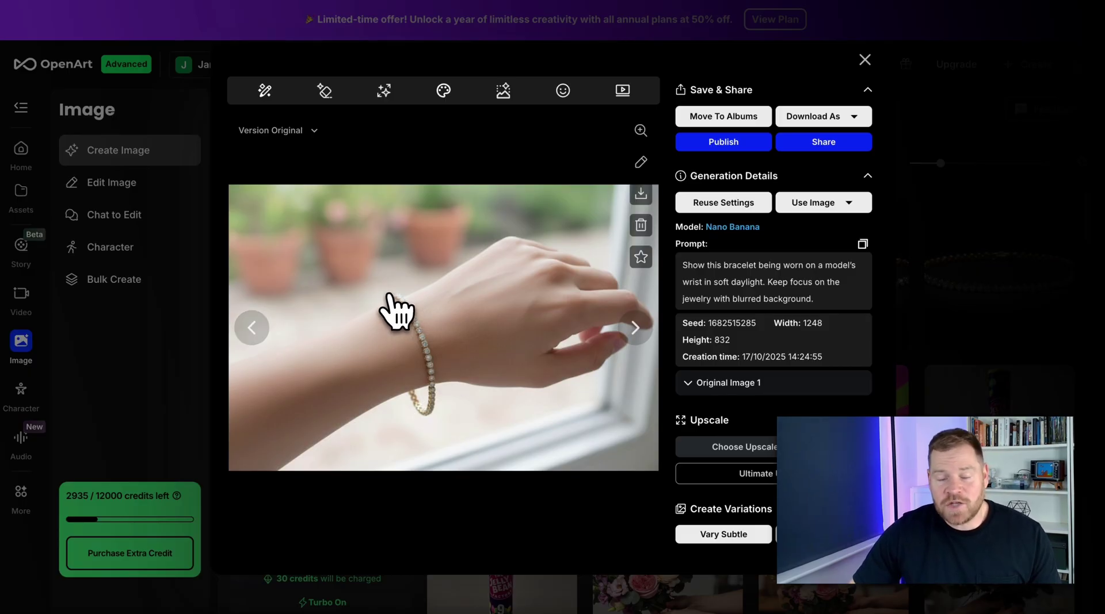
left_click(1017, 203)
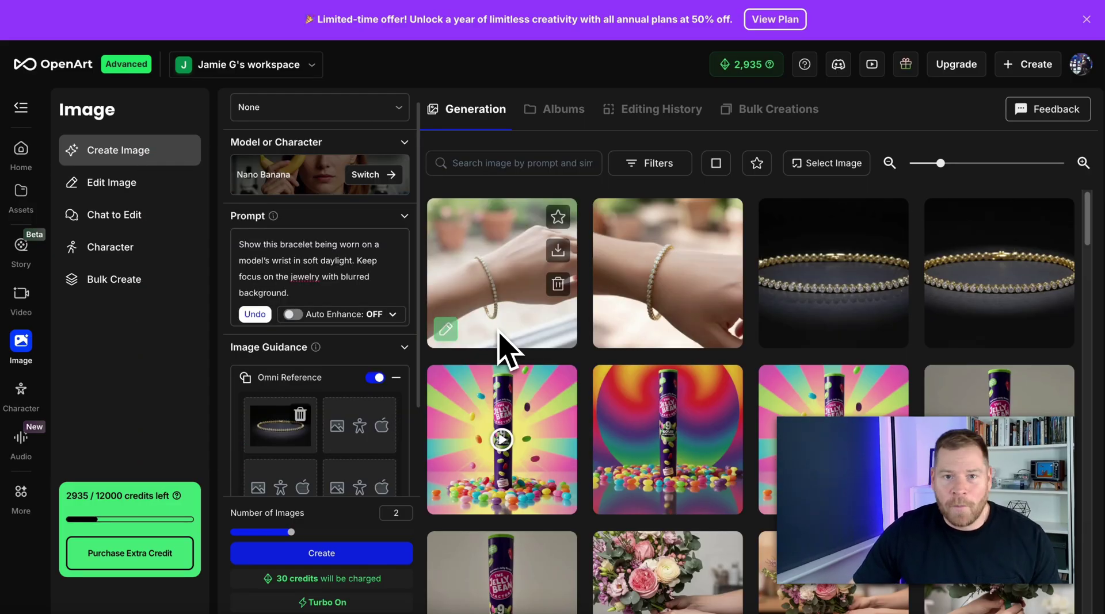
left_click(823, 279)
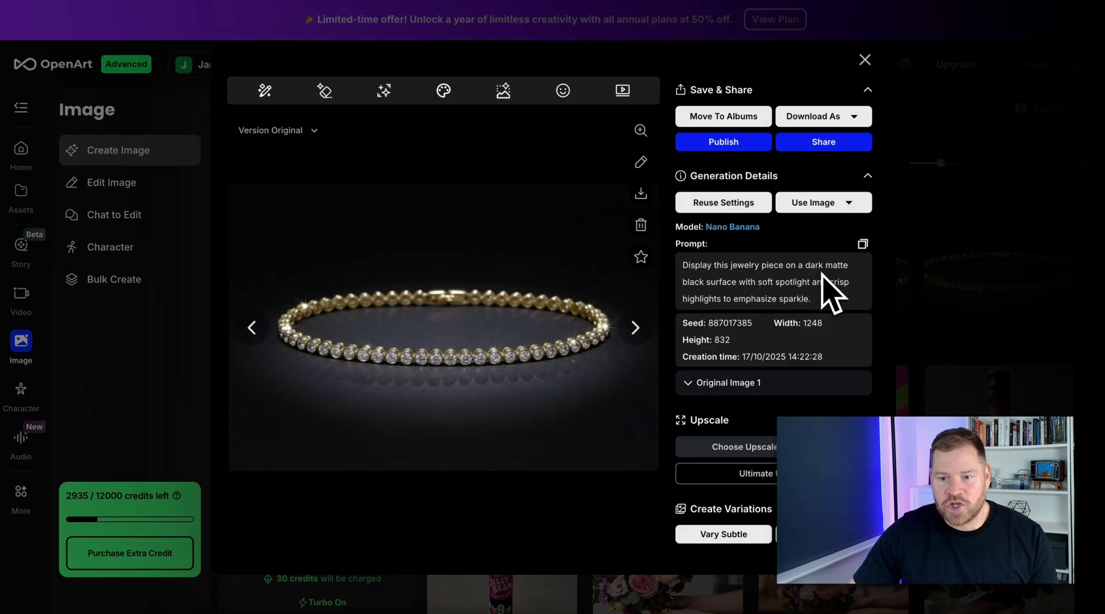
left_click(943, 273)
left_click(530, 296)
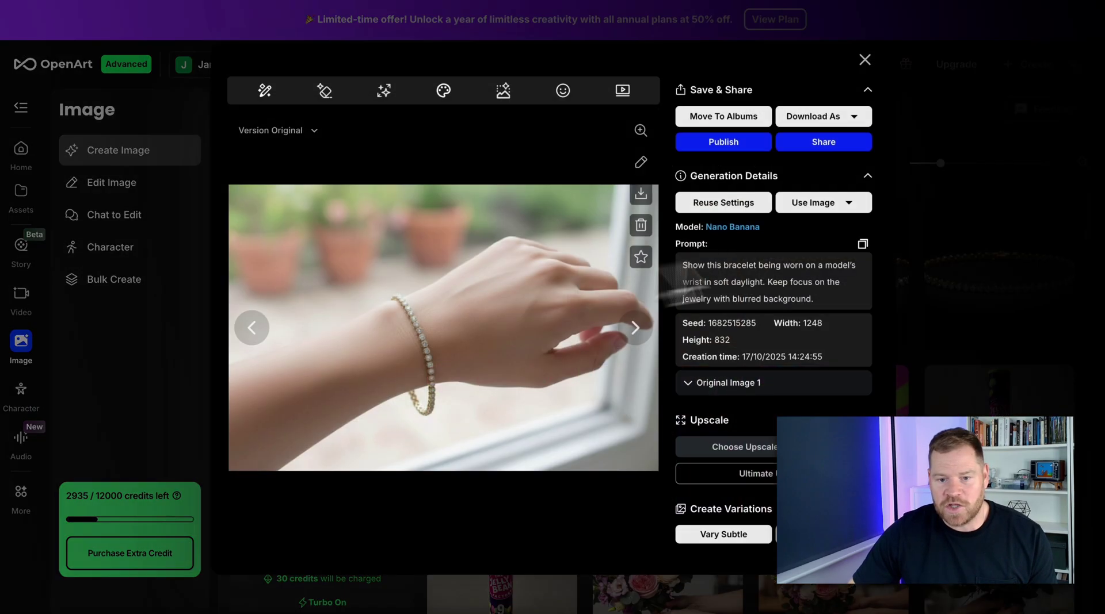
left_click(974, 236)
left_click(661, 284)
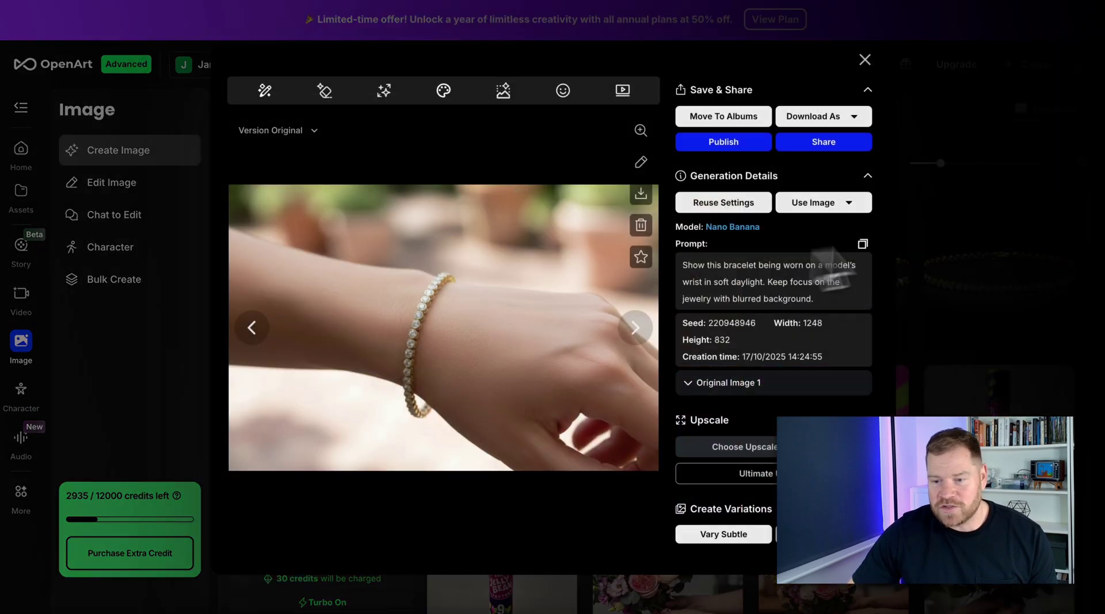
left_click(990, 223)
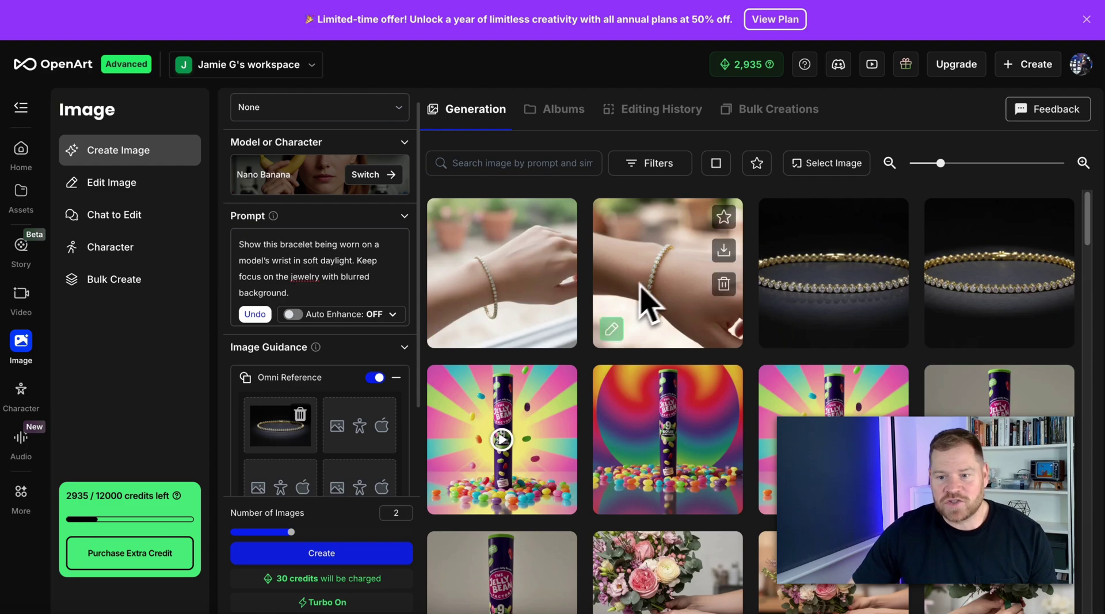
left_click(857, 296)
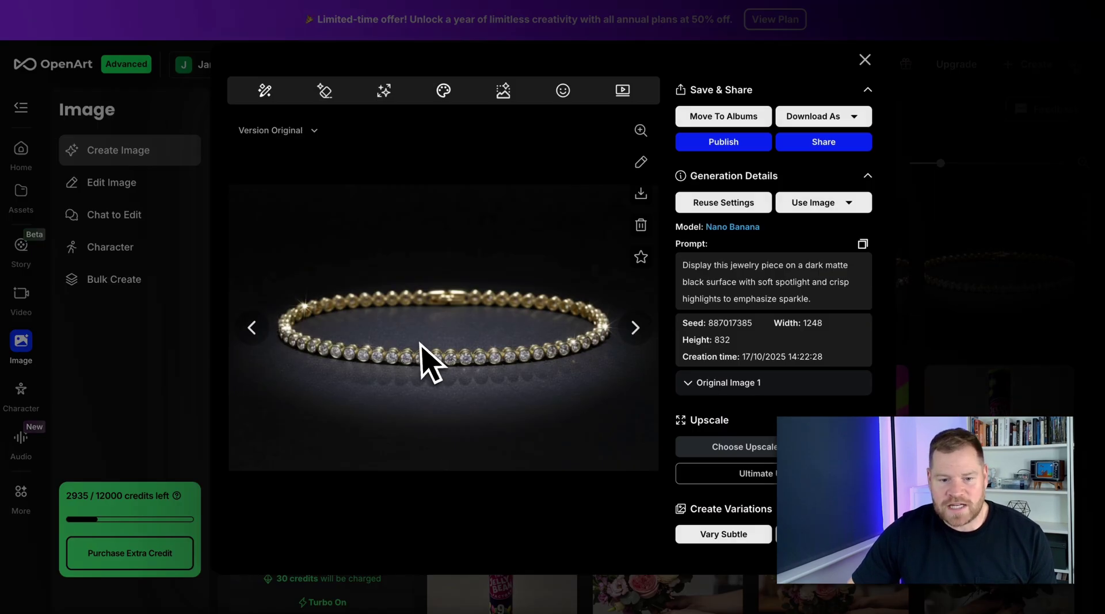
left_click(932, 259)
left_click(487, 296)
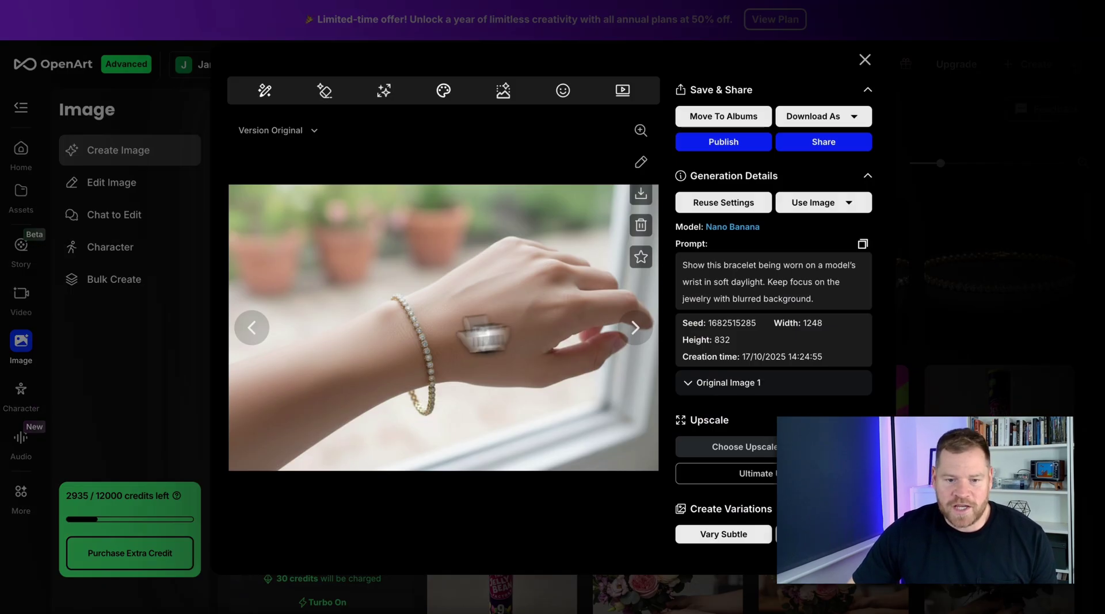
left_click(927, 211)
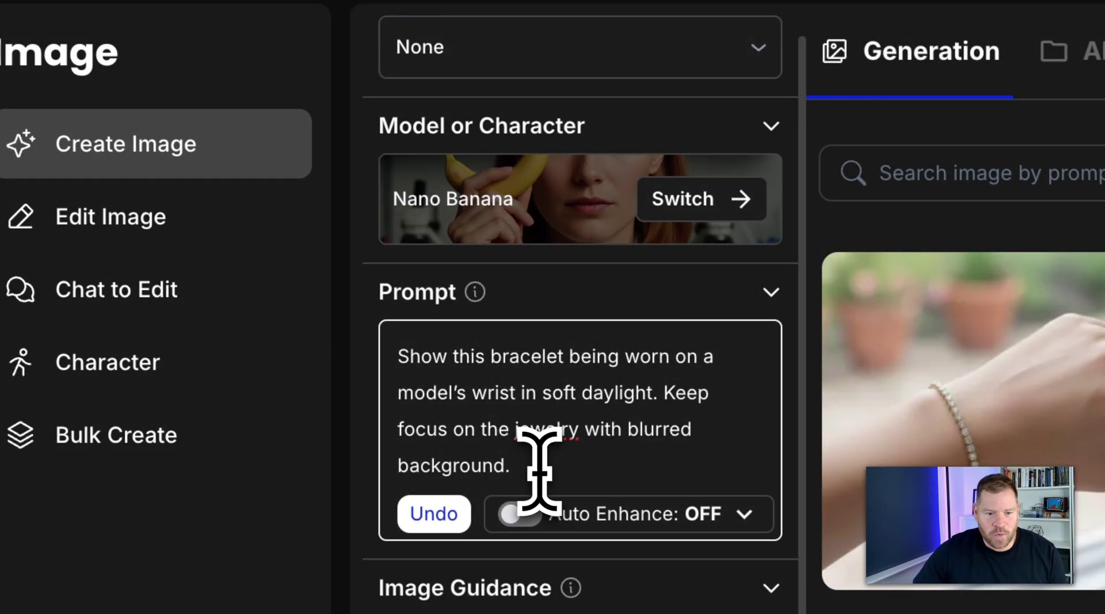
Step: Paste the gift-box ribbon, warm-lighting prompt over the wrist prompt and generate two images
left_click_drag(535, 461, 382, 370)
type("Place this bracelet in an open gift box with soft shadows, elegant ribbon detail, and warm lighting.")
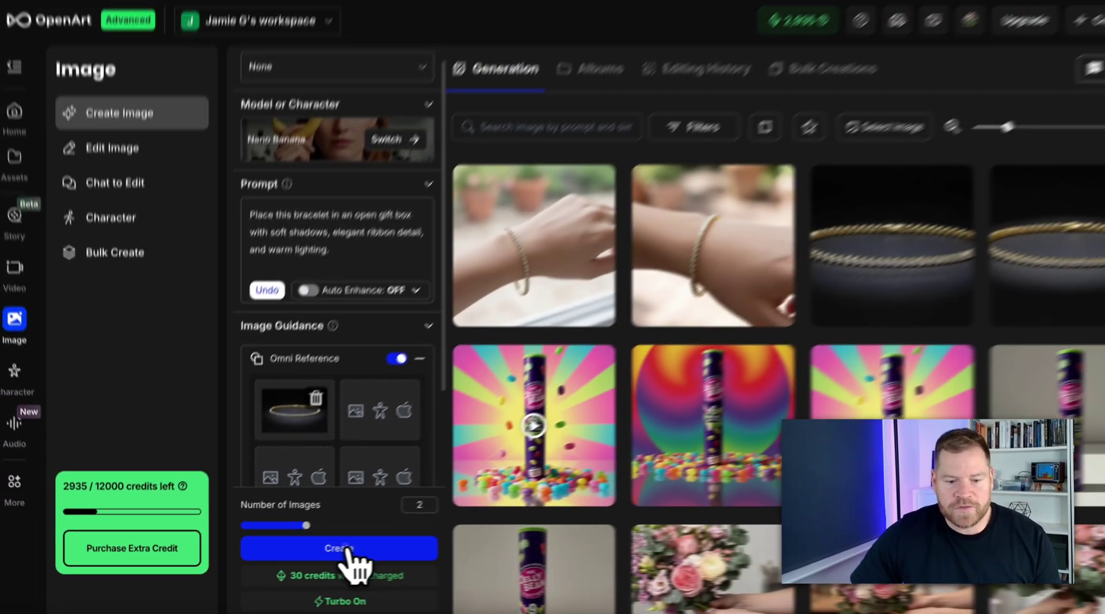
left_click(354, 552)
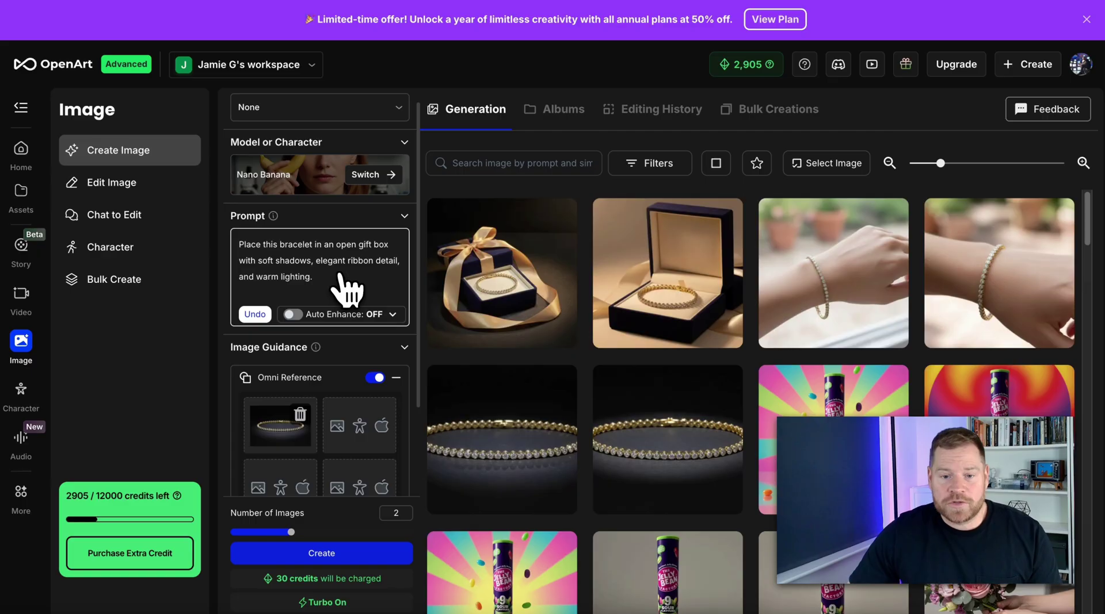
Step: View both gift-box bracelet renders full size, then reopen the first one
left_click(502, 290)
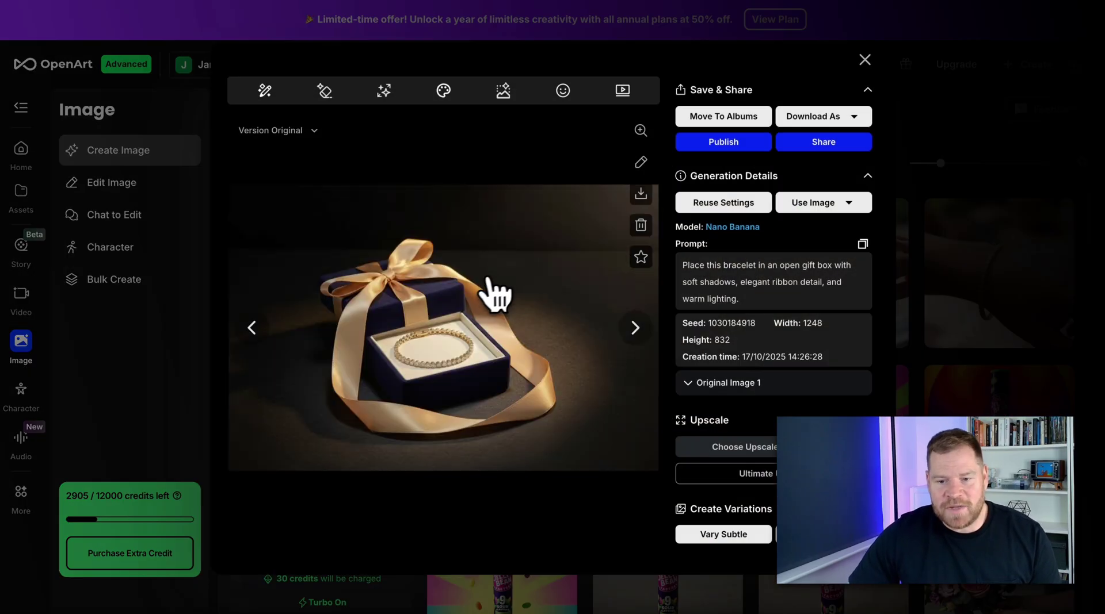
left_click(932, 256)
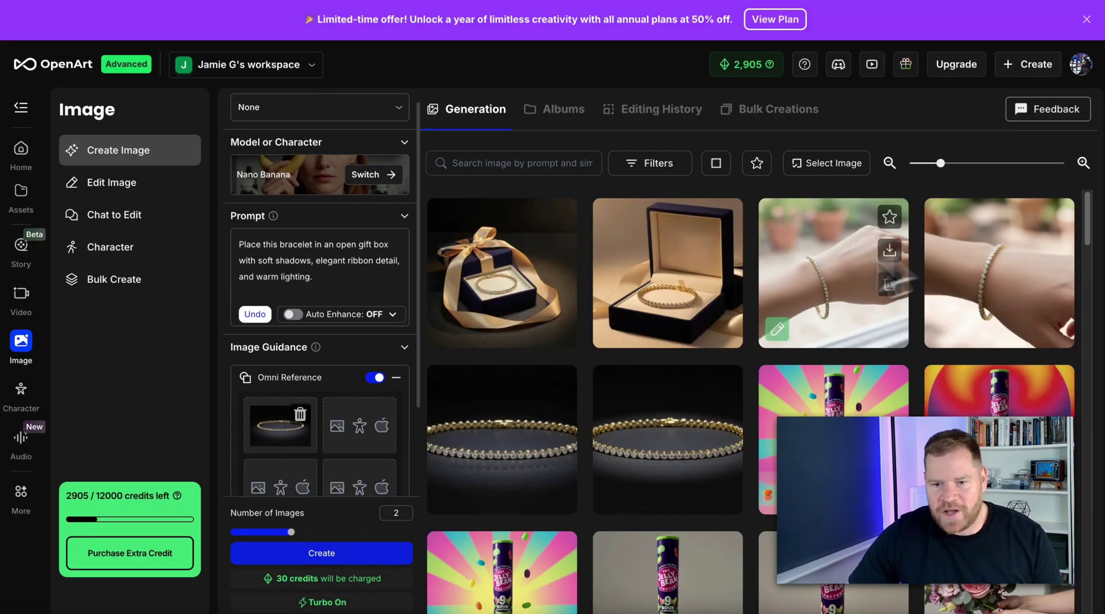
left_click(682, 296)
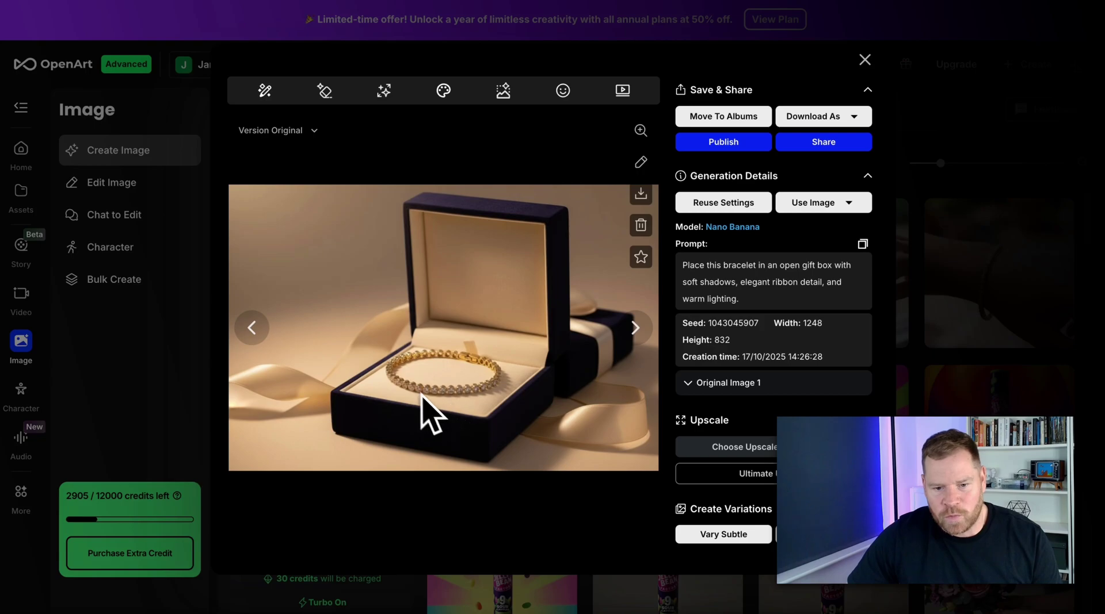
left_click(964, 248)
left_click(500, 289)
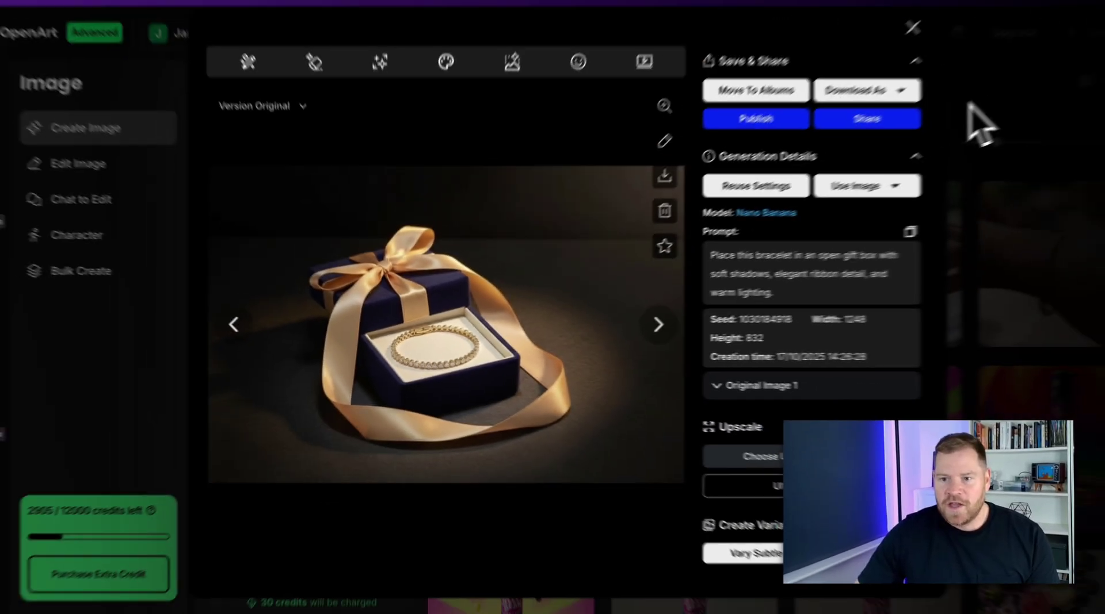
left_click(979, 123)
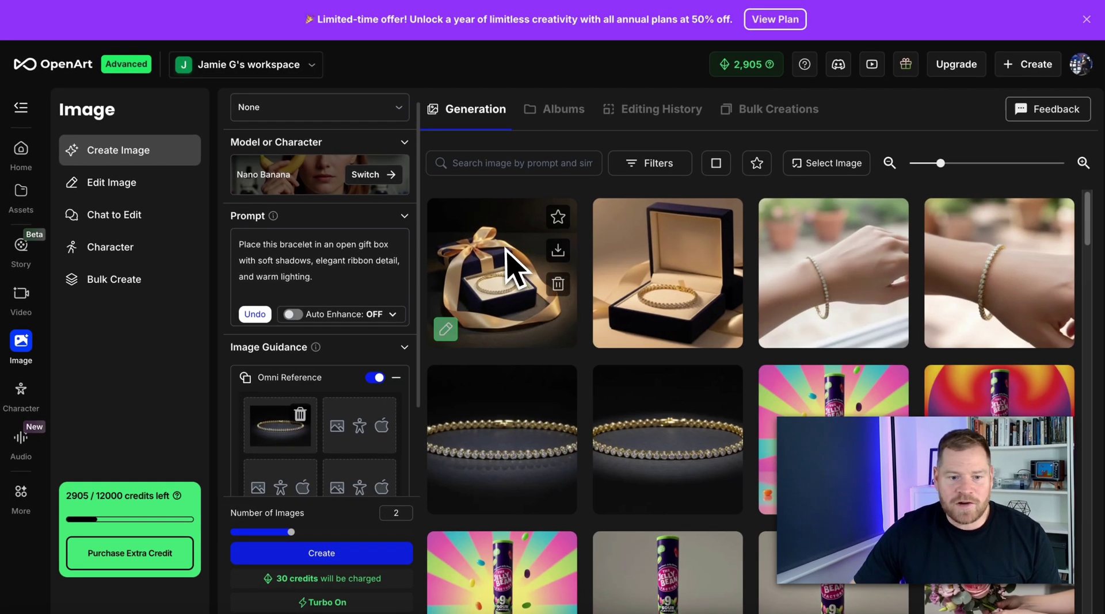
Step: Compare the dark-surface and wrist images against the first gift-box render
left_click(525, 405)
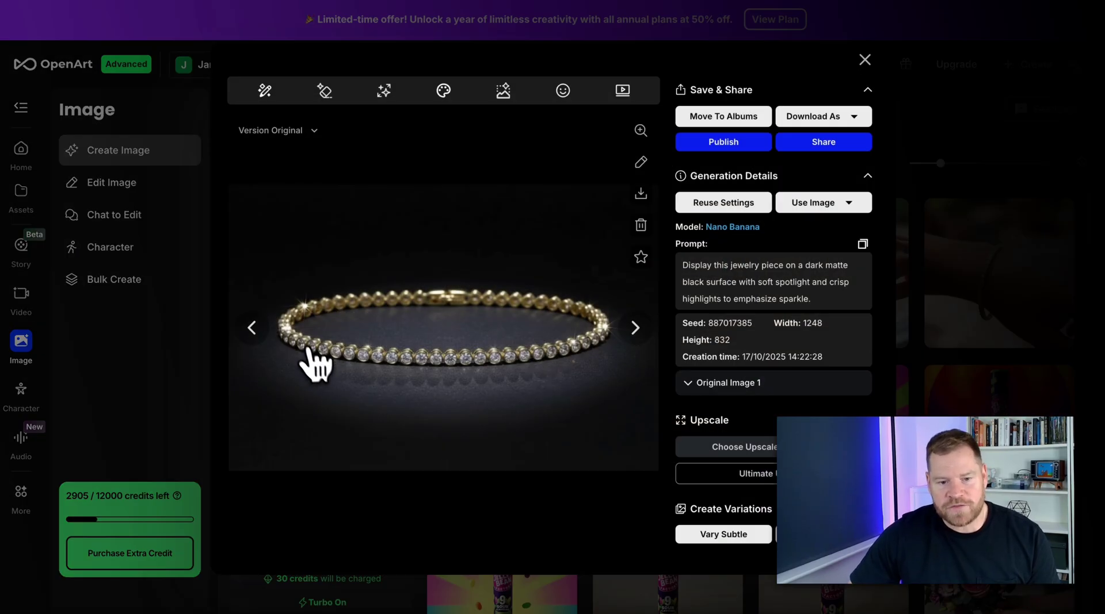
left_click(954, 239)
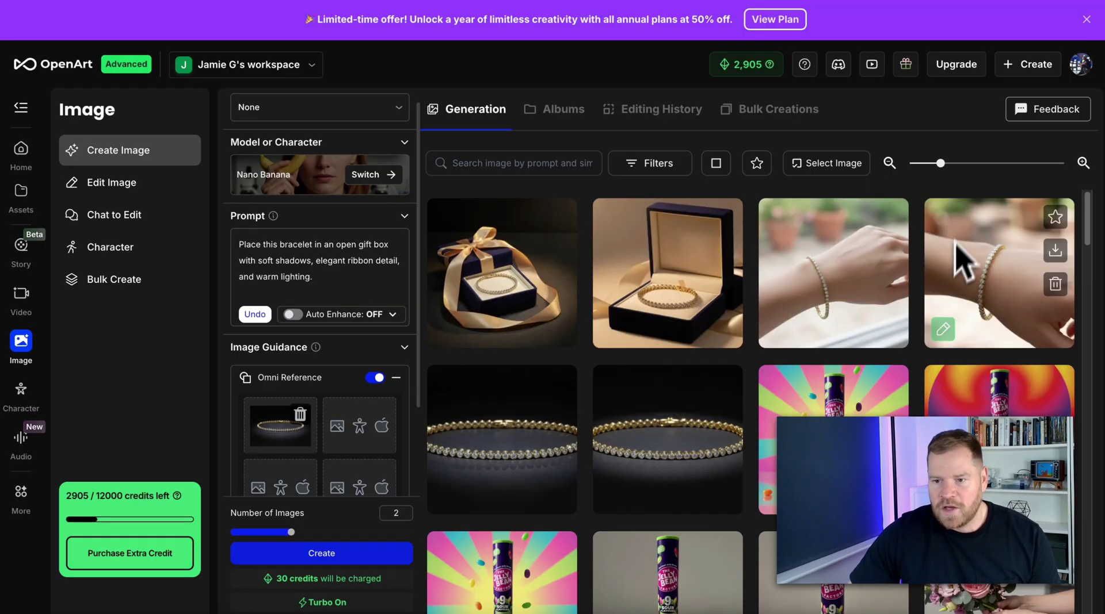
left_click(828, 291)
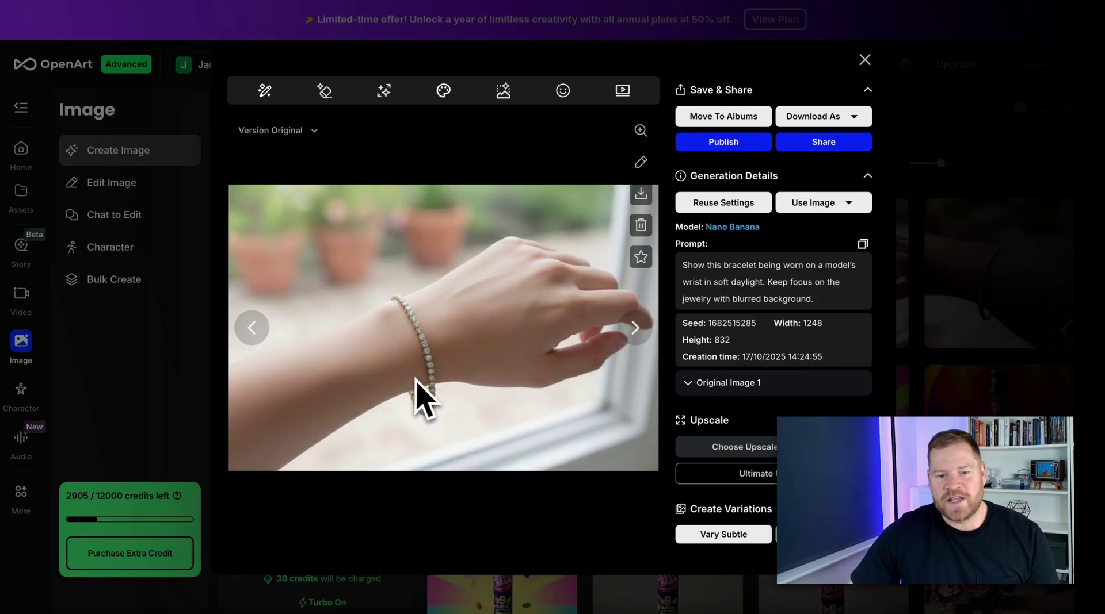
left_click(921, 217)
left_click(484, 282)
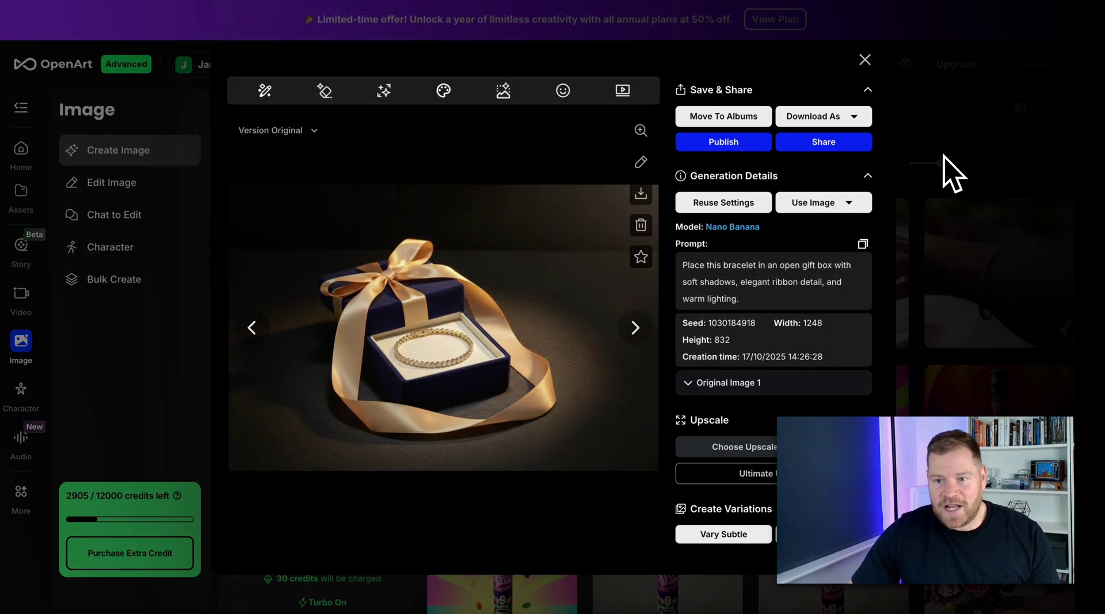
left_click(951, 172)
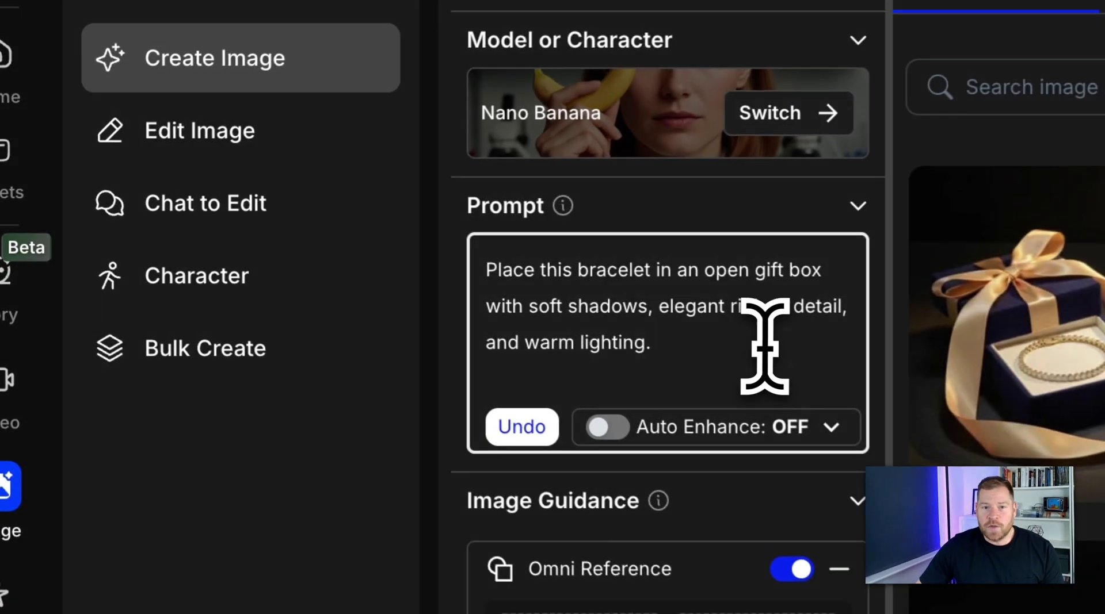
left_click_drag(357, 278, 255, 255)
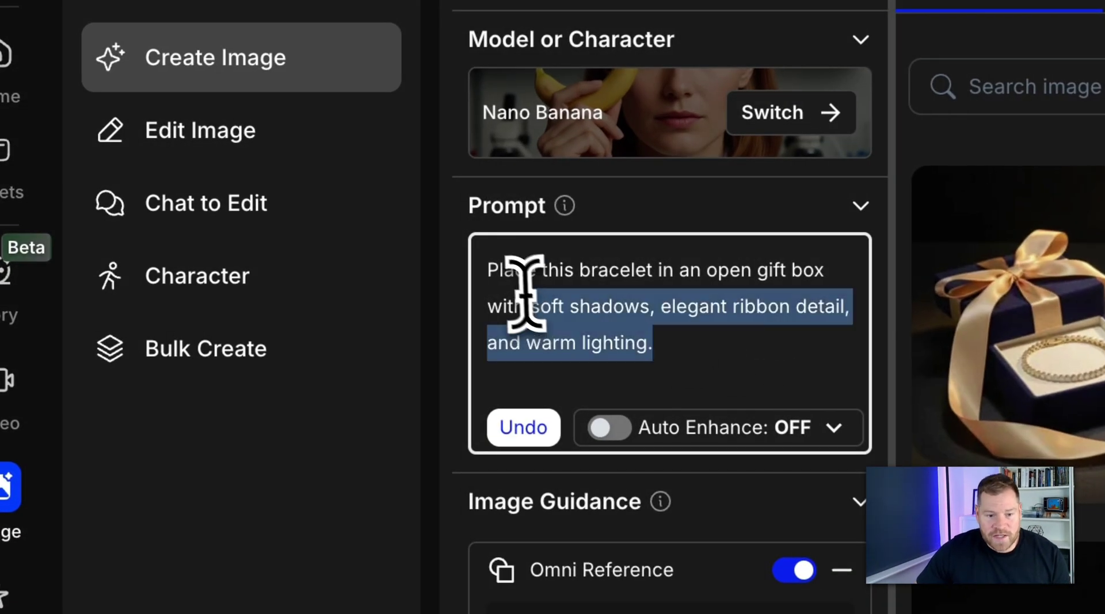
left_click_drag(525, 294, 493, 271)
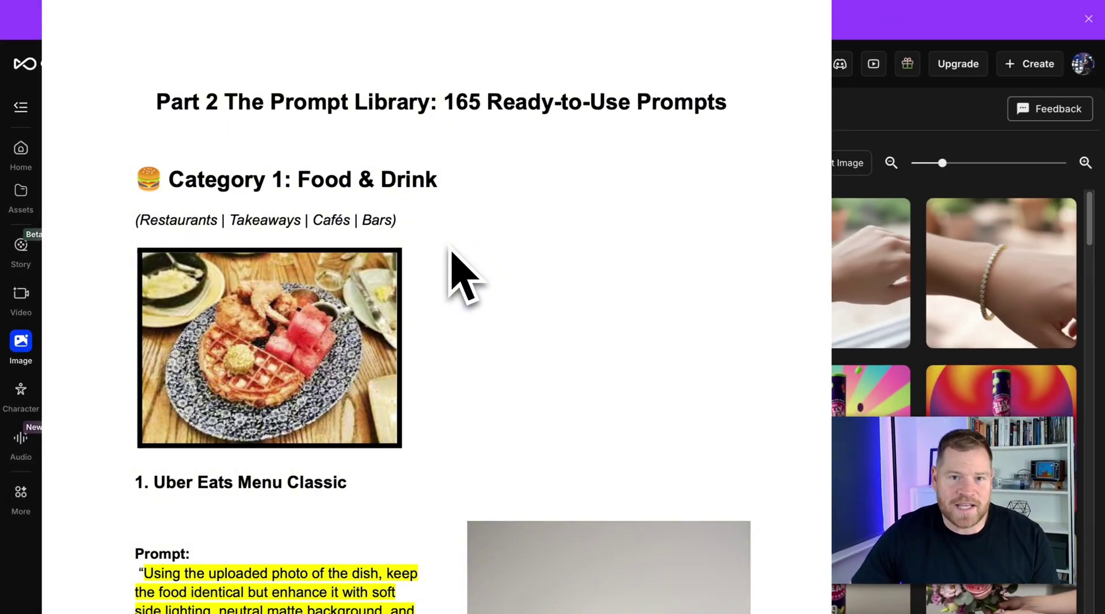
scroll(465, 276, "down", 15)
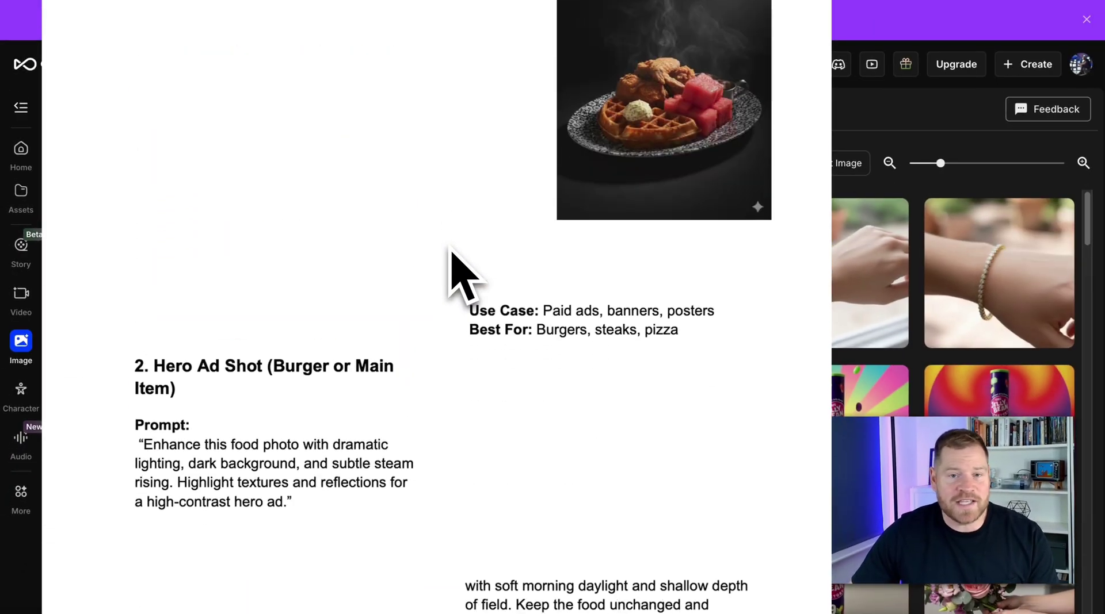
scroll(465, 276, "down", 20)
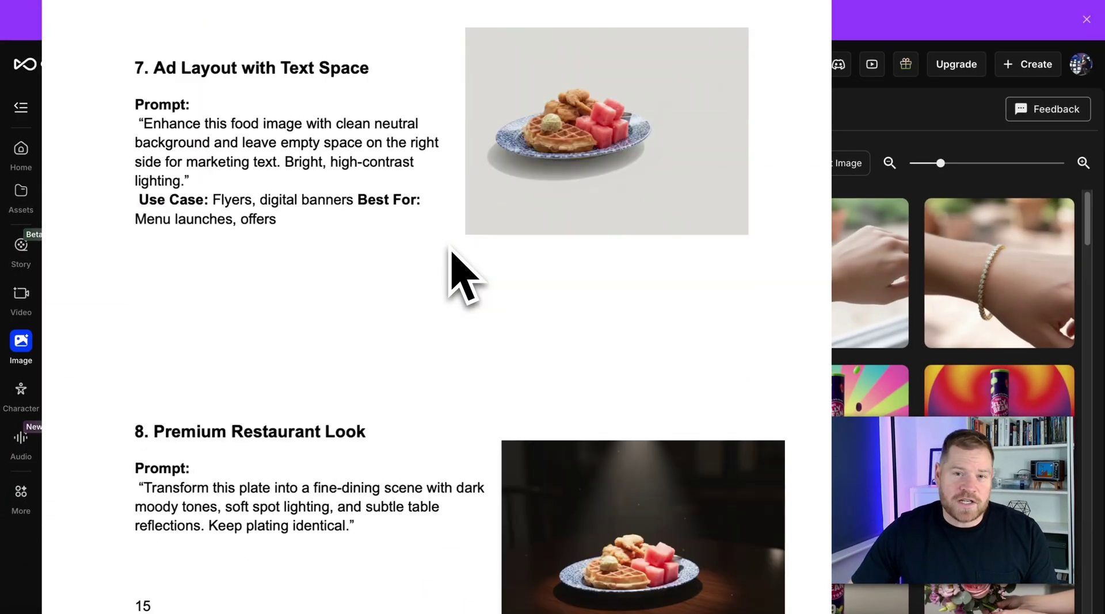
scroll(465, 276, "down", 15)
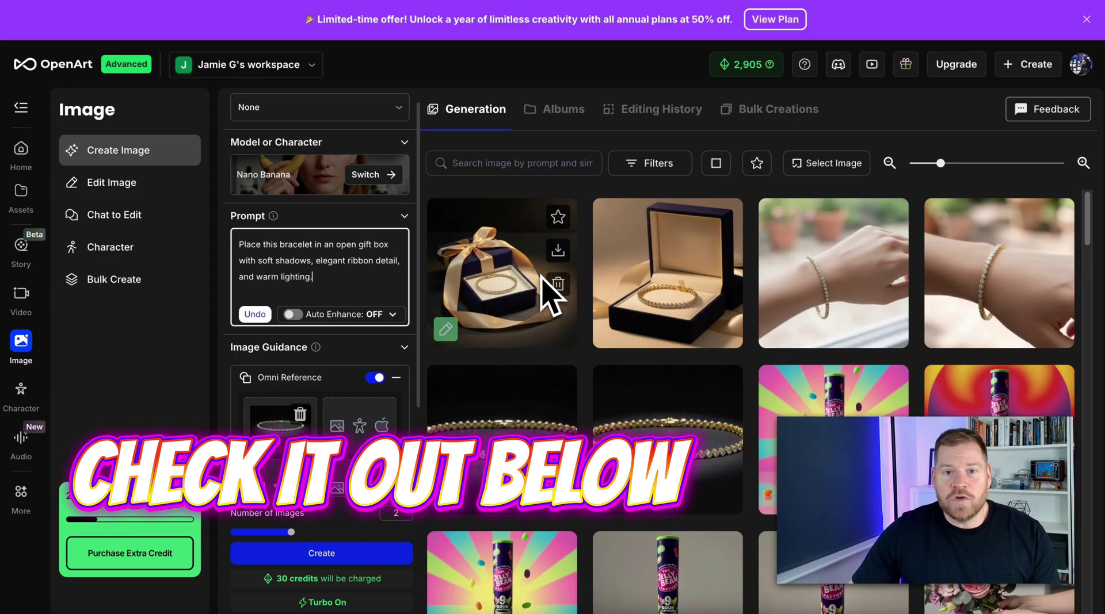
Step: Send the dark-background bracelet image to Image to Video and delete the old jelly-bean video
scroll(409, 225, "up", 1)
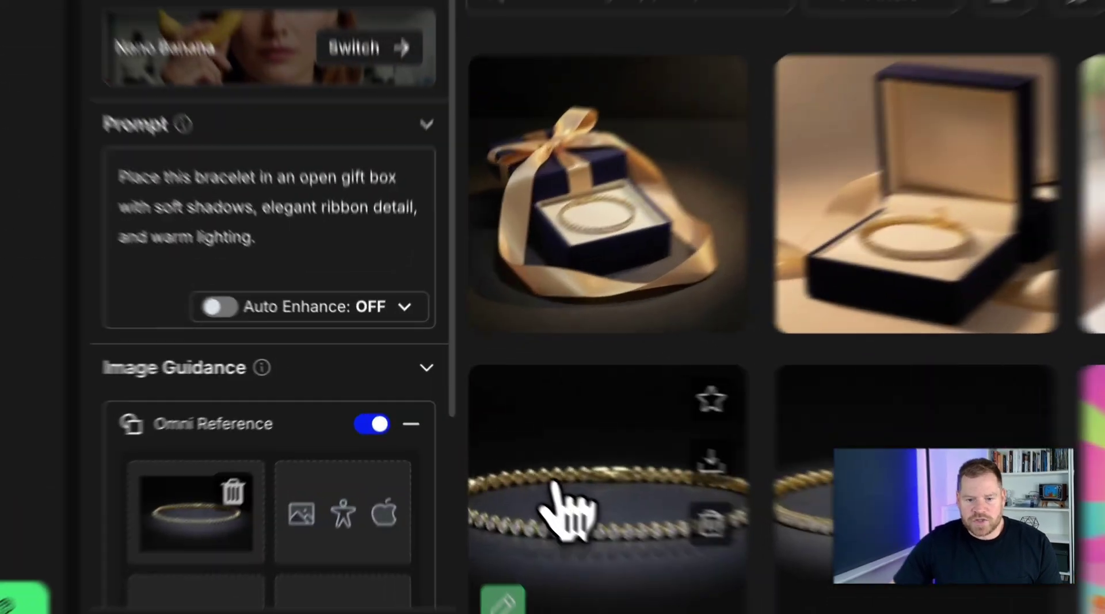
left_click(483, 443)
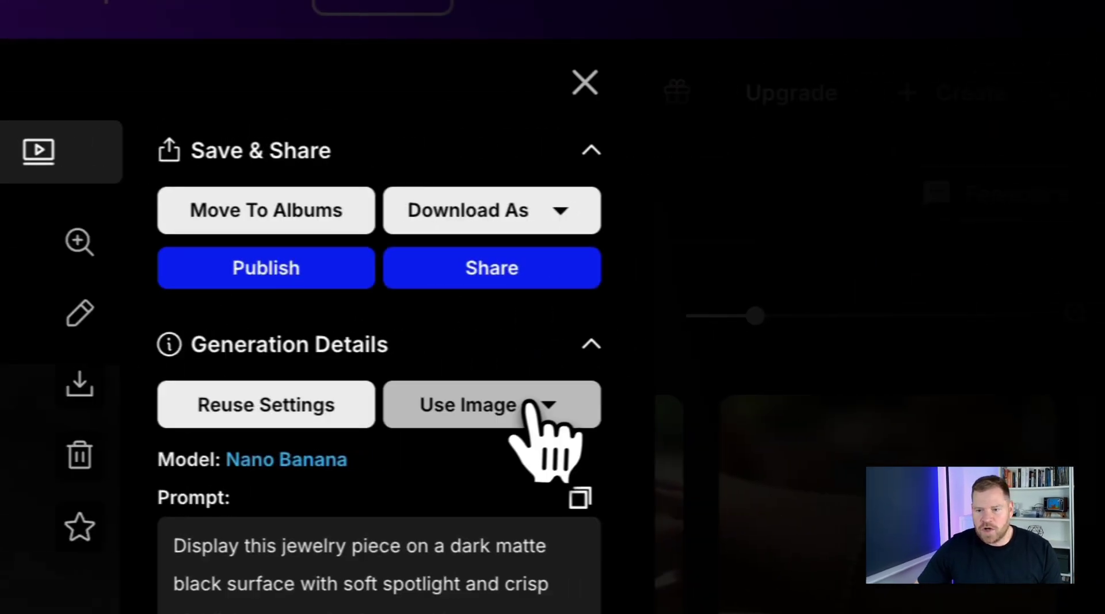
left_click(527, 403)
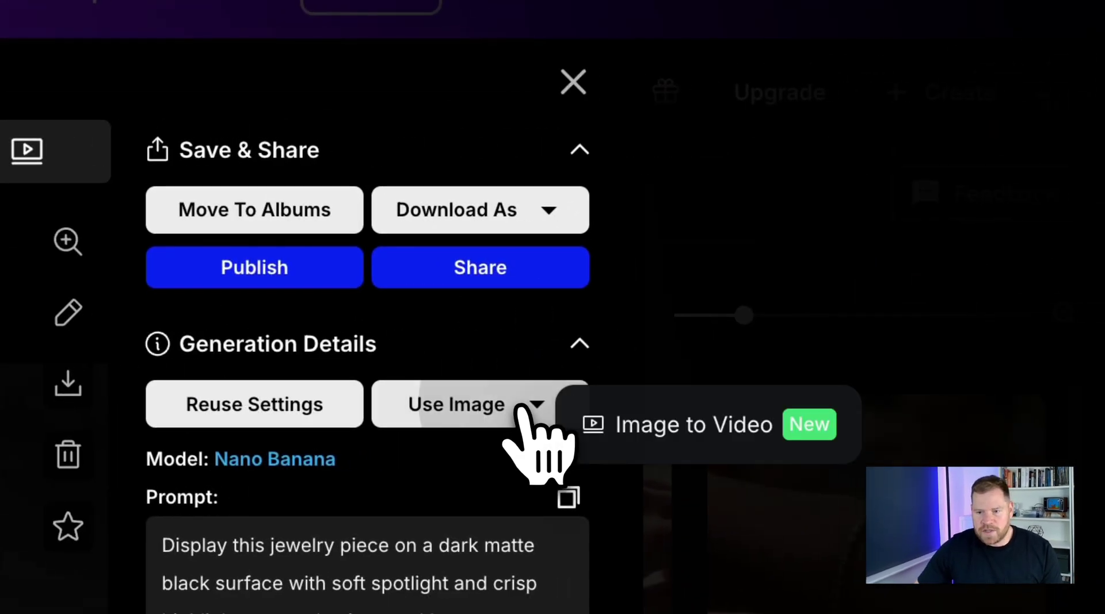
left_click(632, 428)
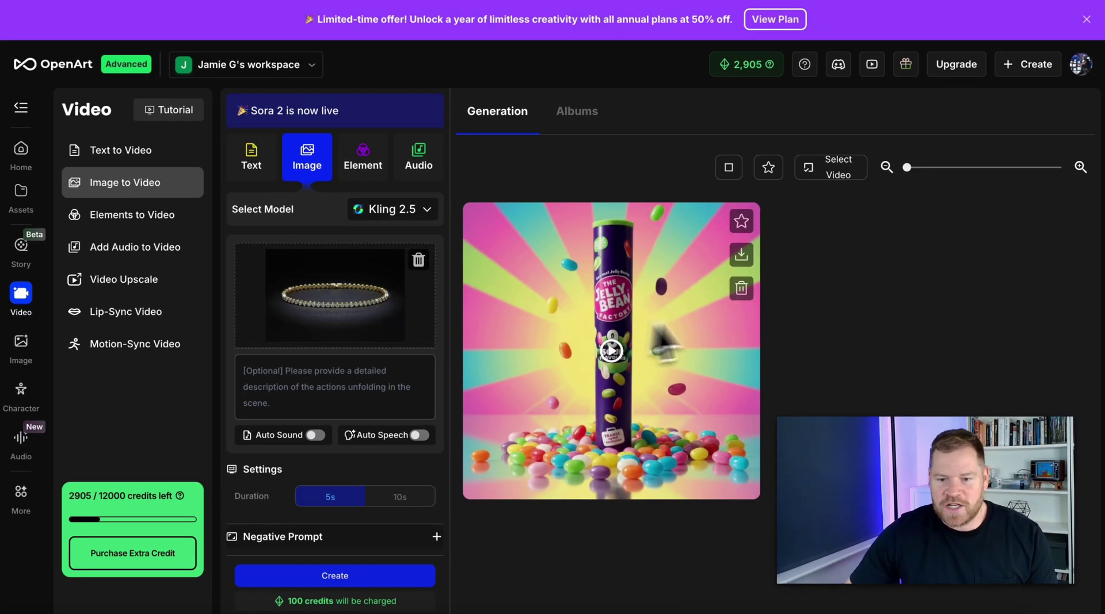
left_click(741, 288)
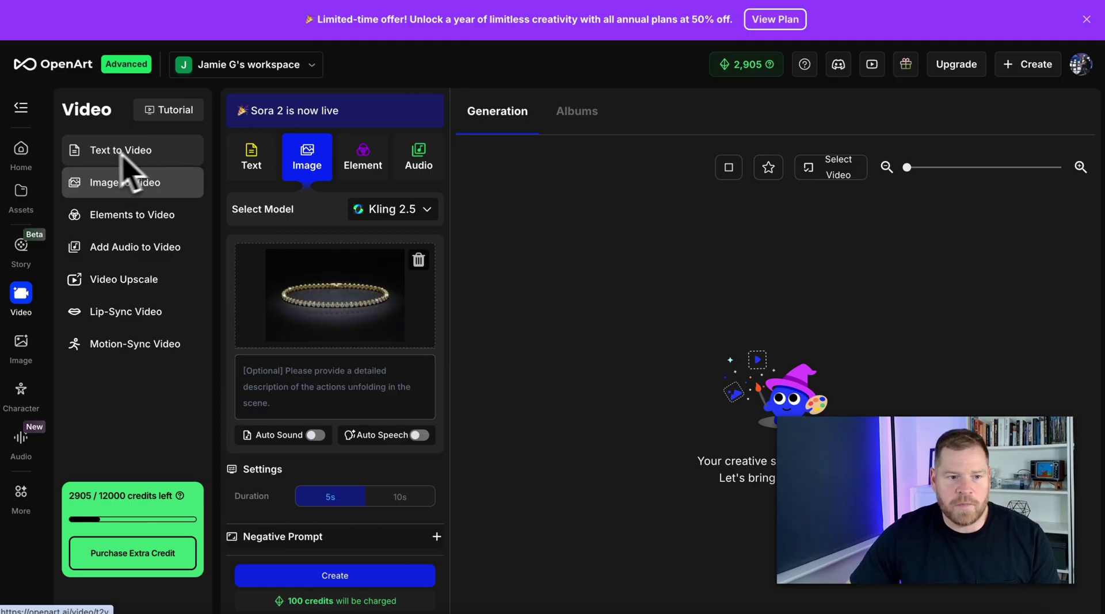
Step: Switch to image-to-video mode and confirm Kling 2.5 stays the selected video model
left_click(98, 185)
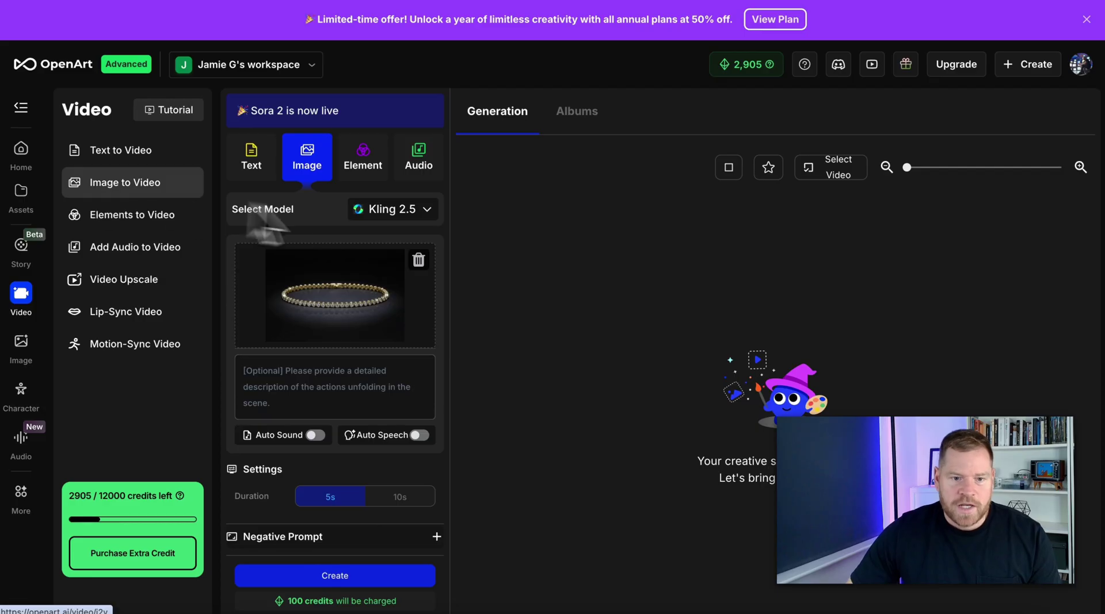
left_click(392, 210)
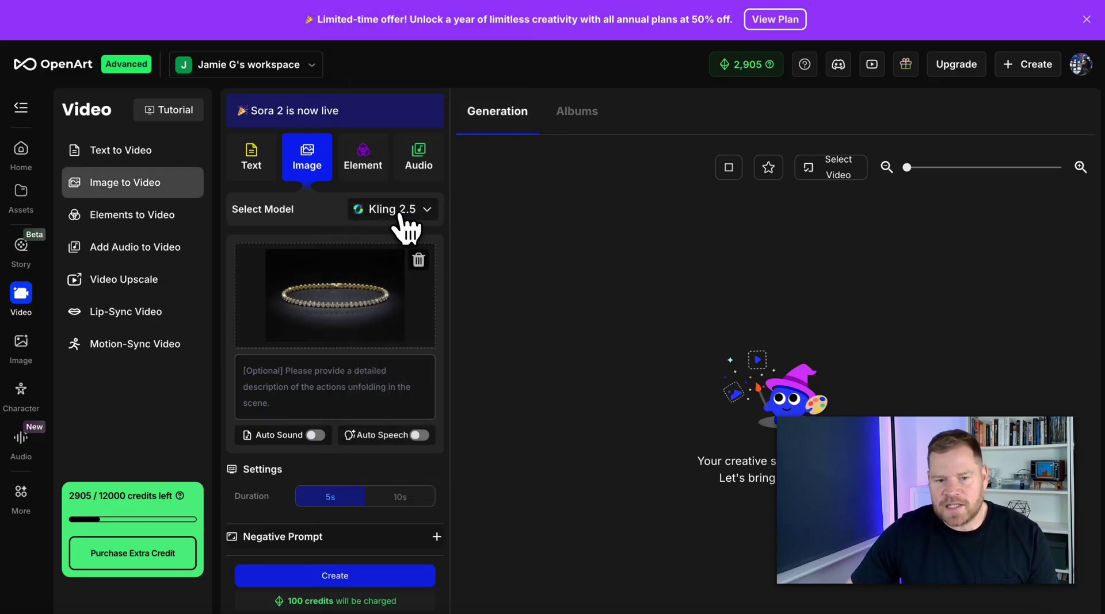
left_click(403, 217)
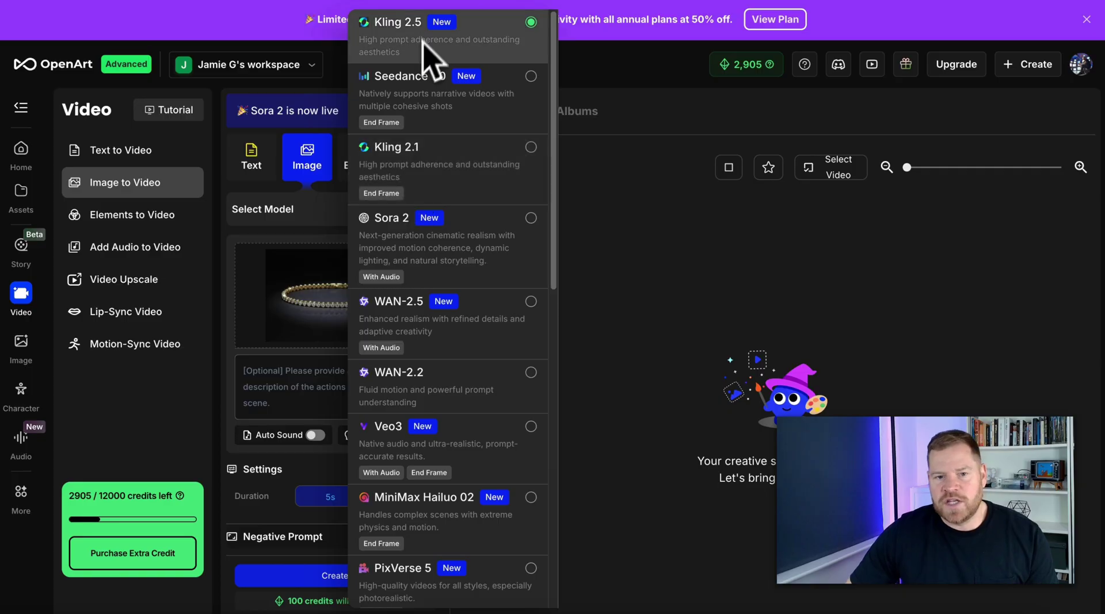
left_click(525, 55)
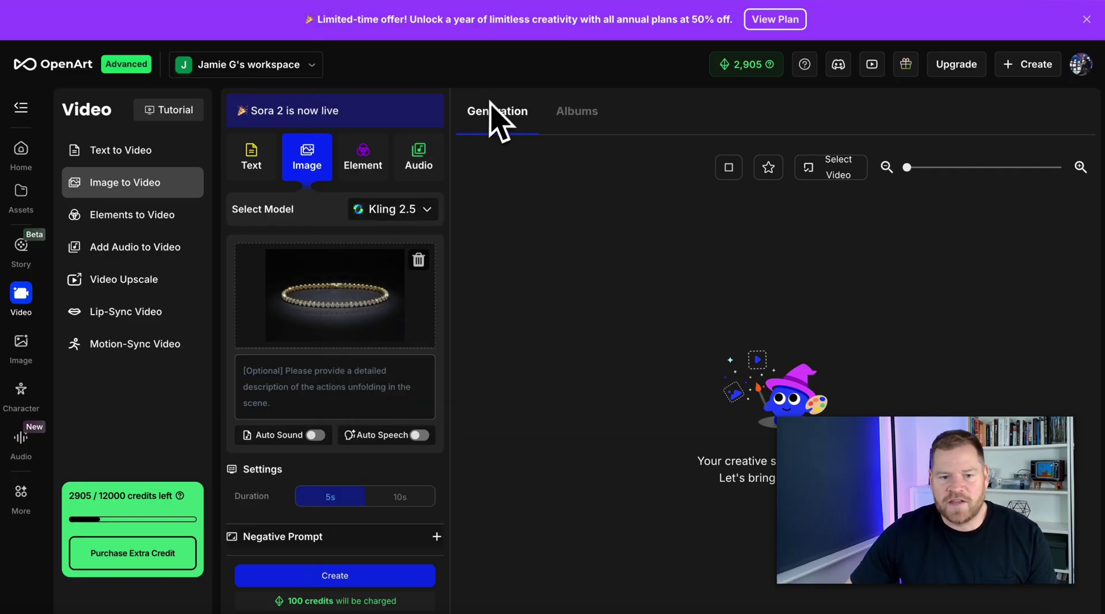
left_click(419, 217)
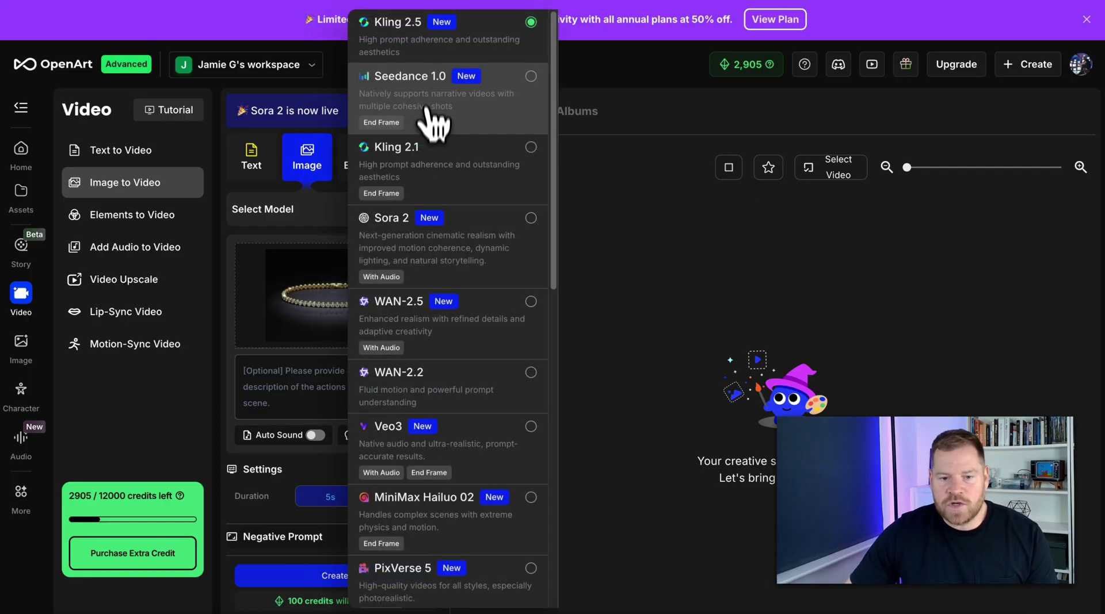
left_click(324, 219)
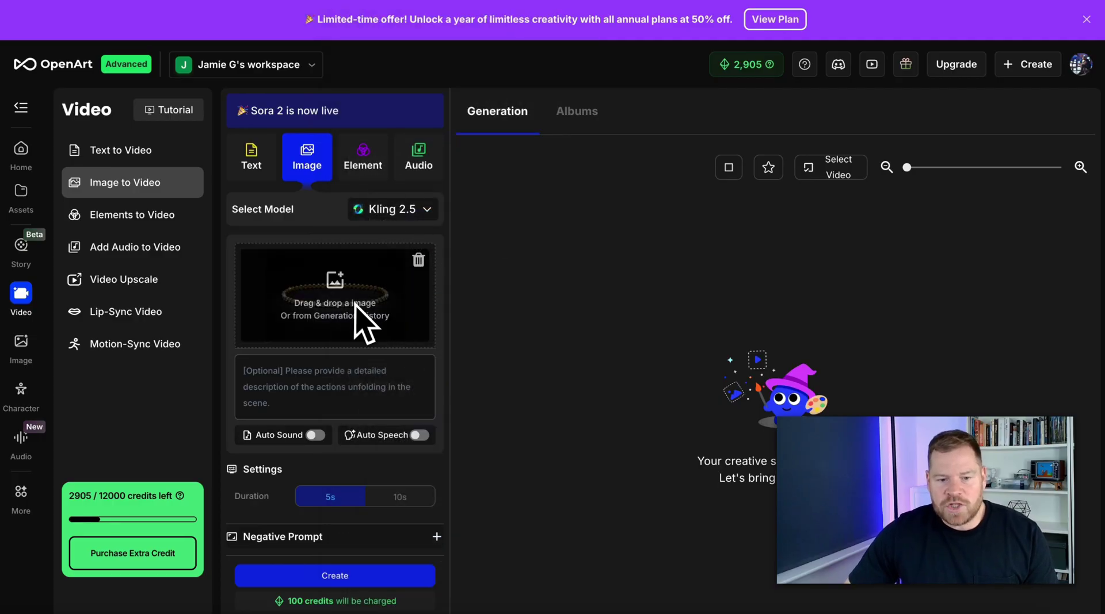
Step: Paste the slow-pan diamond-sparkle prompt, keep Duration at 5s, and generate the video
left_click(320, 396)
type("Pan around this bracelet slowly from right left, catching sparkles from the diamonds as if this is a video ad.")
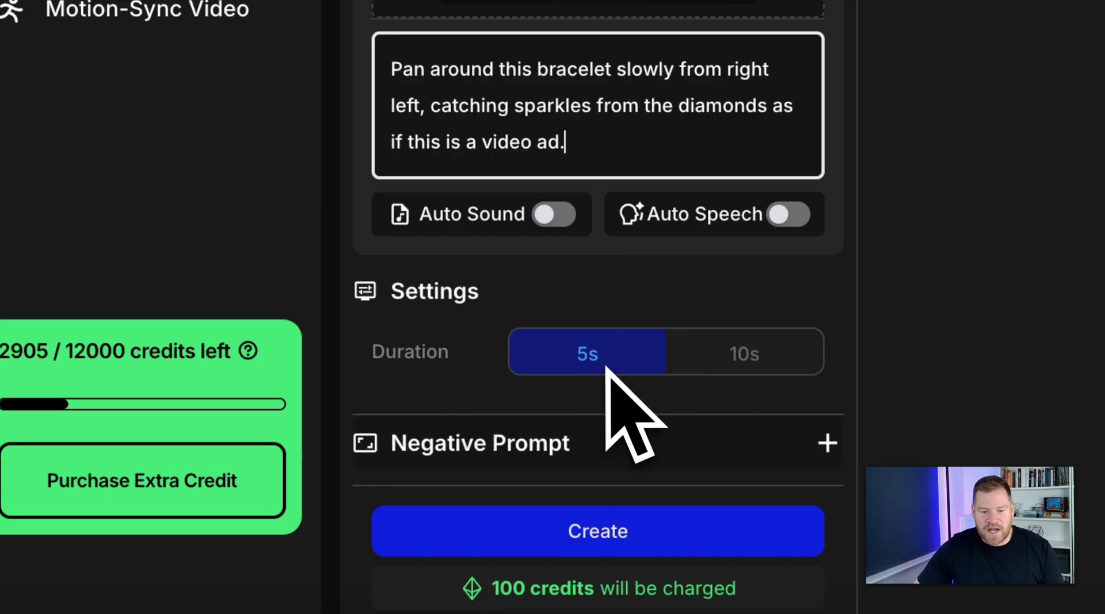
left_click(684, 363)
left_click(528, 363)
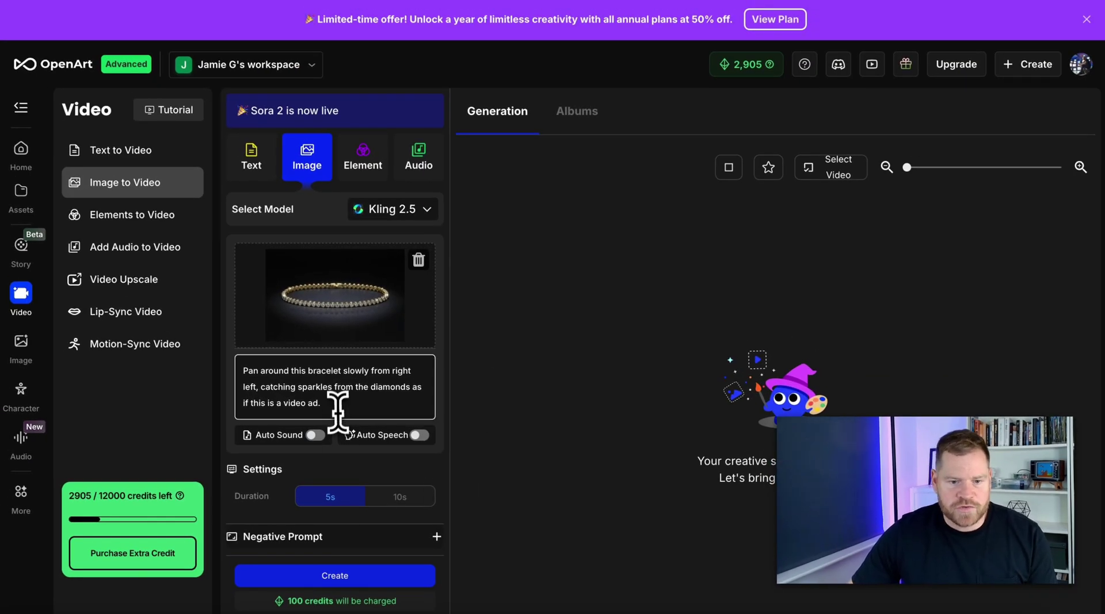
left_click_drag(337, 410, 234, 370)
left_click(358, 397)
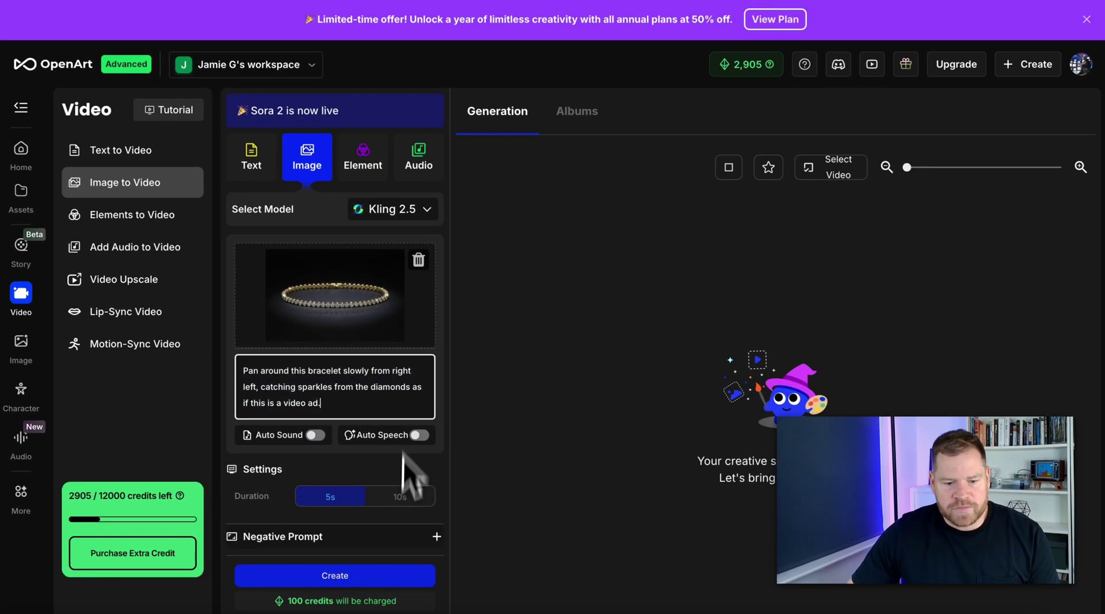
left_click(357, 576)
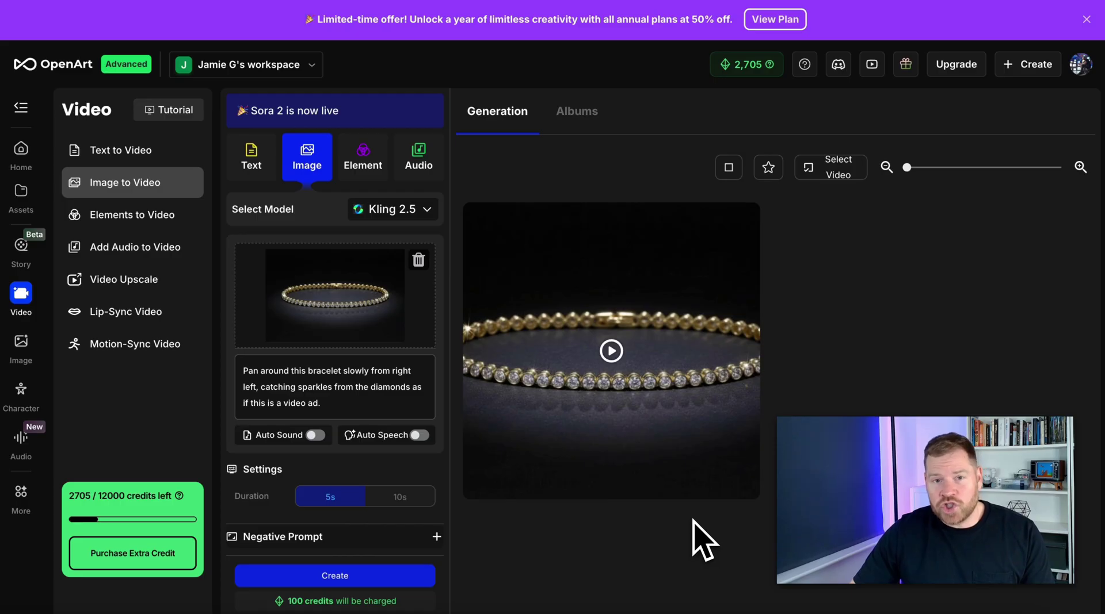
Step: Play the finished 5-second bracelet pan clip full size, then close the viewer
left_click(693, 464)
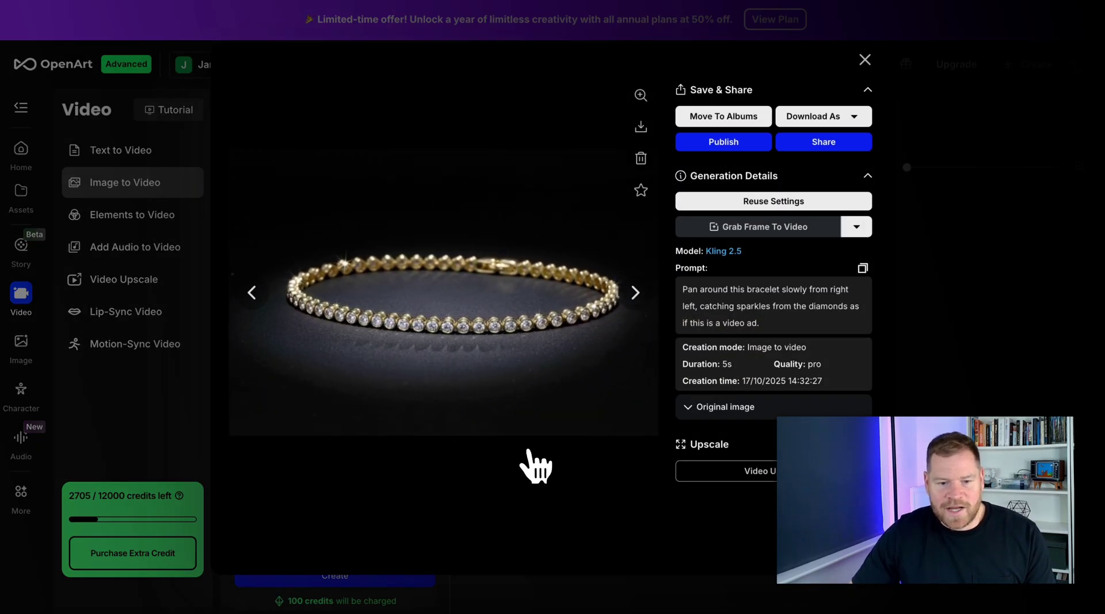
mouse_move(468, 452)
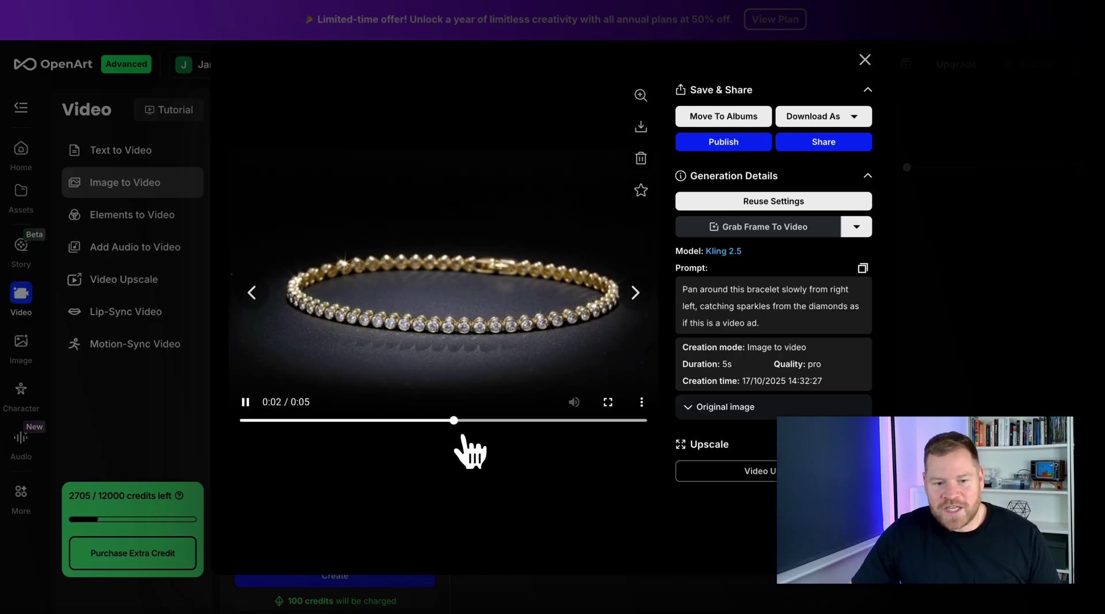
left_click(1003, 197)
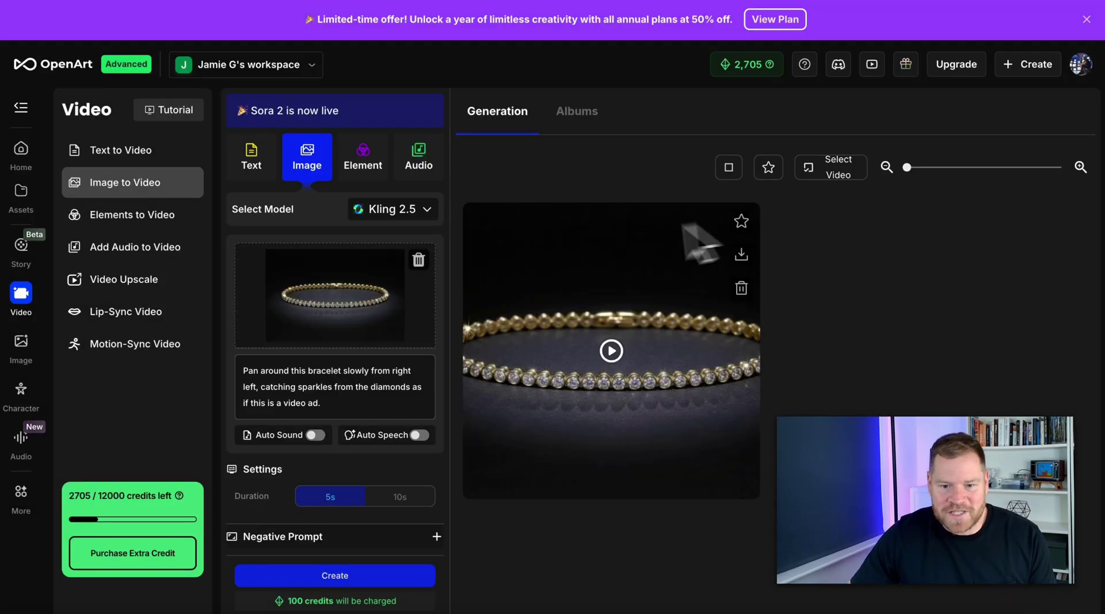
Step: Return to the Home page and browse its Story, Video and Image menus
left_click(21, 149)
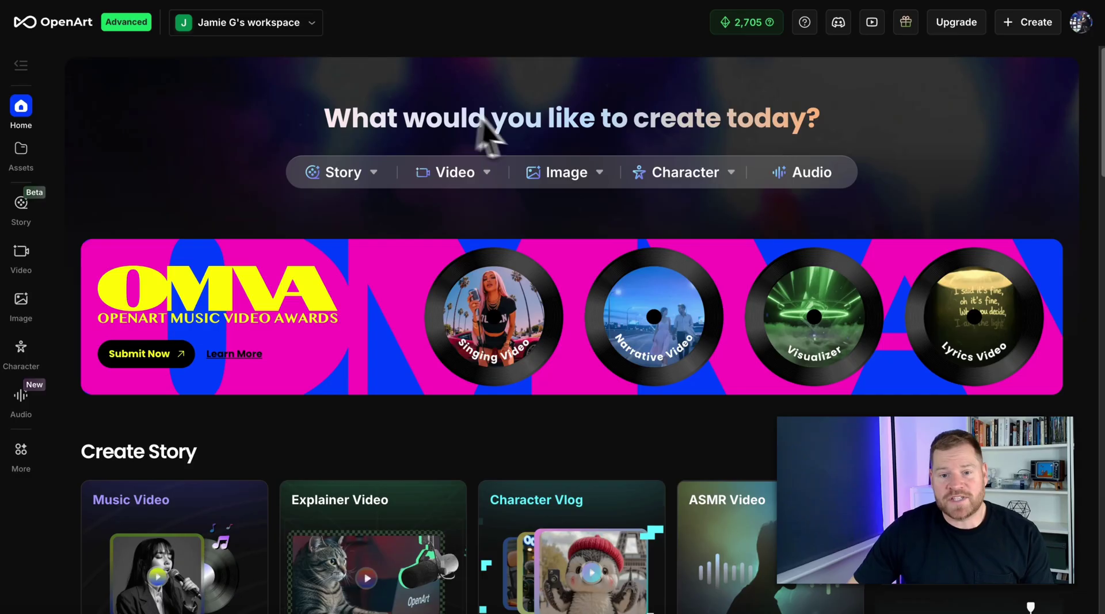
mouse_move(566, 173)
mouse_move(458, 173)
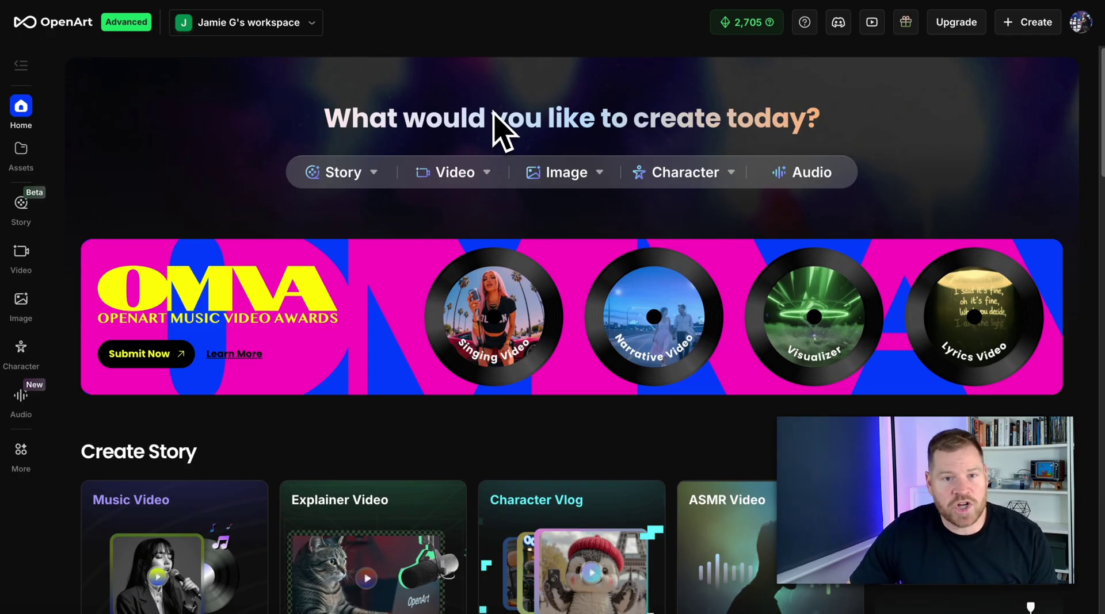
mouse_move(357, 173)
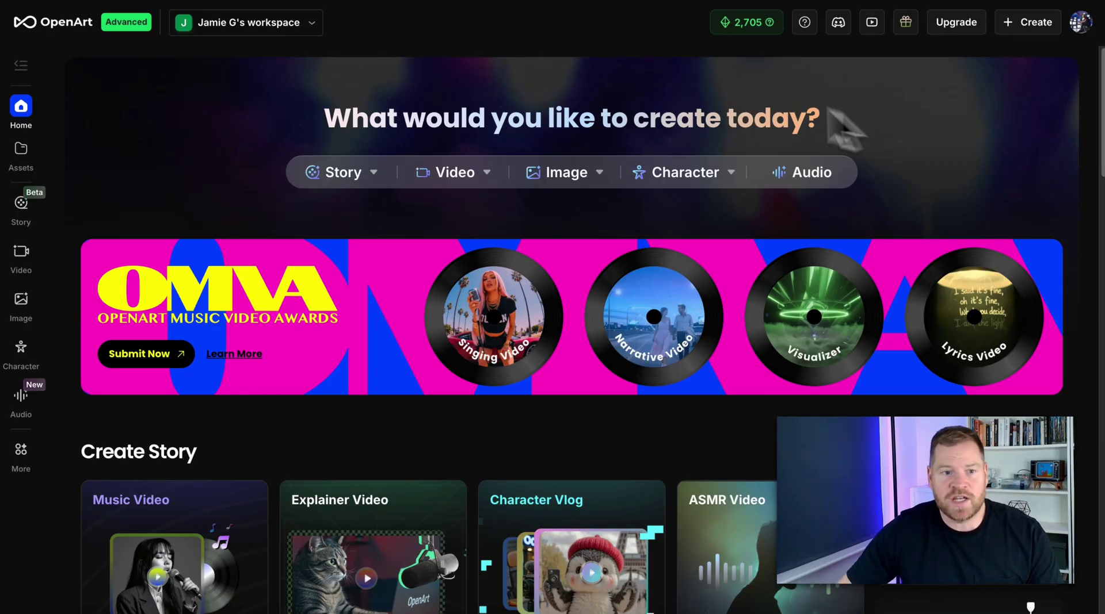
scroll(160, 168, "down", 5)
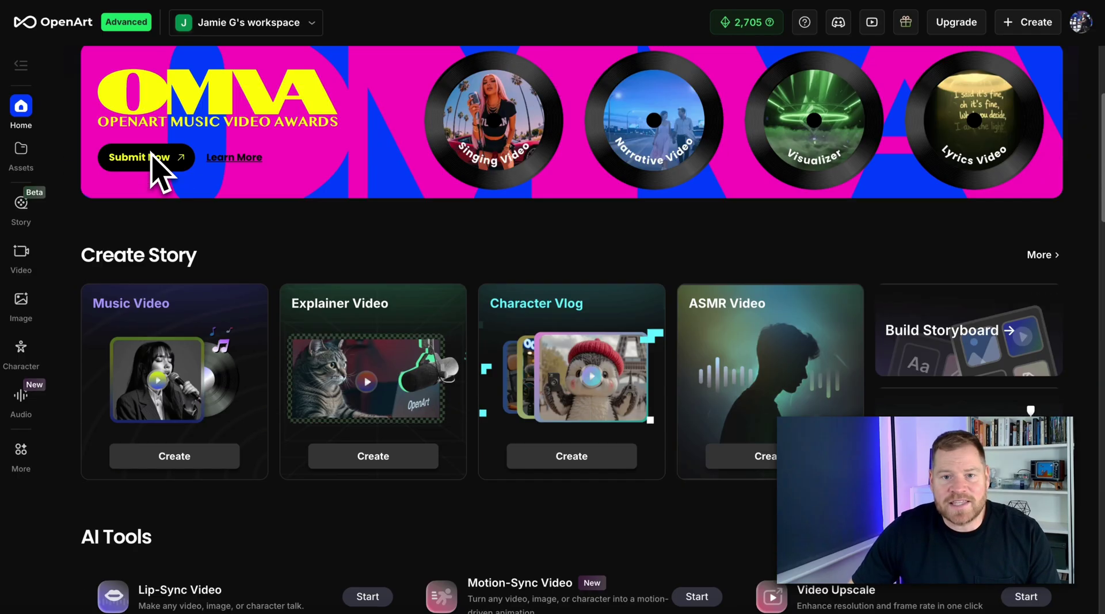
scroll(161, 170, "up", 5)
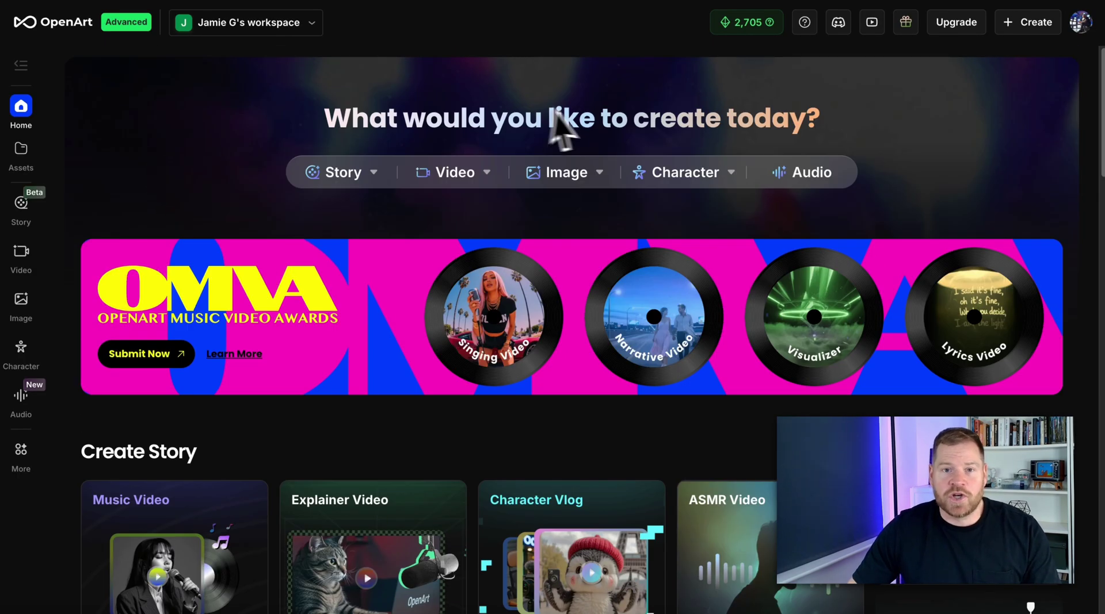